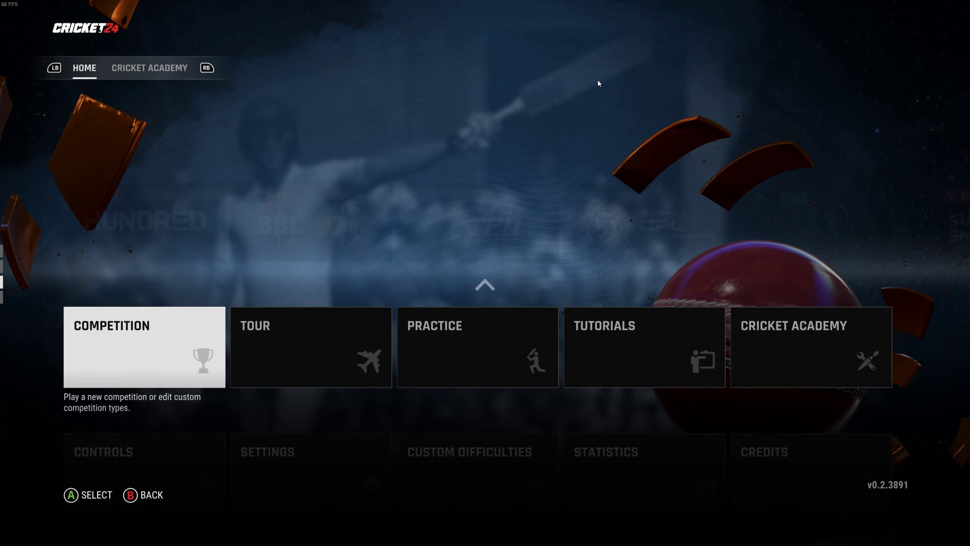
# Open the custom difficulty NEW DIFFICULTY 05 from the Custom Difficulties list
pyautogui.press('Right')
pyautogui.press('Right')
pyautogui.press('Return')
pyautogui.press('Down')
pyautogui.press('Up')
pyautogui.press('Return')
# Review the sliders from Striker Timing down to Ball Bounce, then return to the list
pyautogui.press('Down')
pyautogui.press('Down')
pyautogui.press('Down')
pyautogui.press('Down')
pyautogui.press('Down')
pyautogui.press('Down')
pyautogui.press('Down')
pyautogui.press('Down')
pyautogui.press('Down')
pyautogui.press('Down')
pyautogui.press('Down')
pyautogui.press('Down')
pyautogui.press('Down')
pyautogui.press('Down')
pyautogui.press('Down')
pyautogui.press('Down')
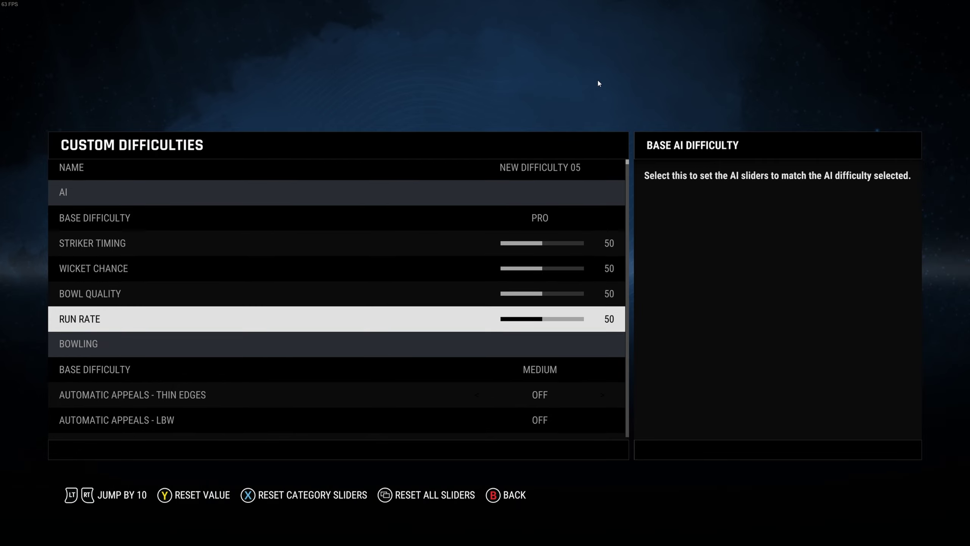
pyautogui.press('Down')
pyautogui.press('Down')
pyautogui.press('Down')
pyautogui.press('Down')
pyautogui.press('Down')
pyautogui.press('Down')
pyautogui.press('Down')
pyautogui.press('Down')
pyautogui.press('Down')
pyautogui.press('Down')
pyautogui.press('Down')
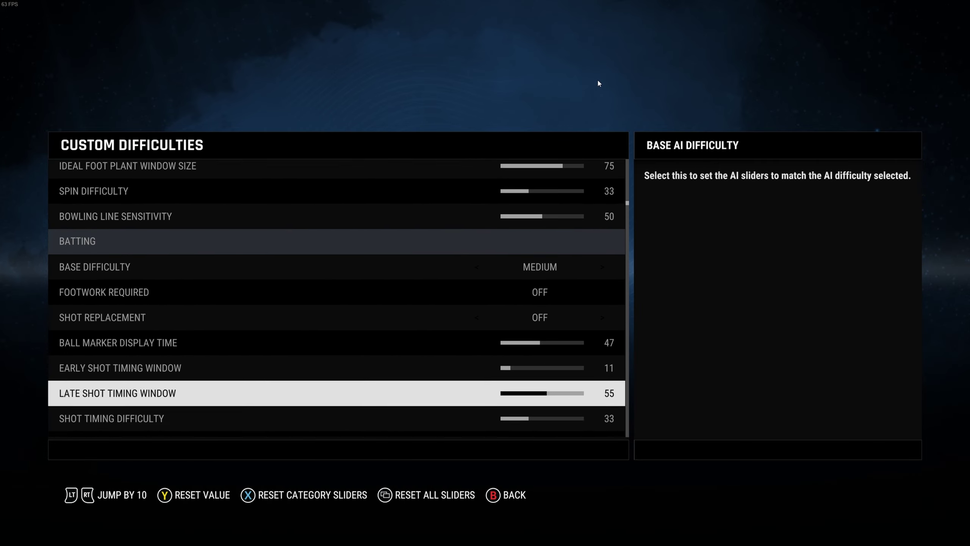
pyautogui.press('Down')
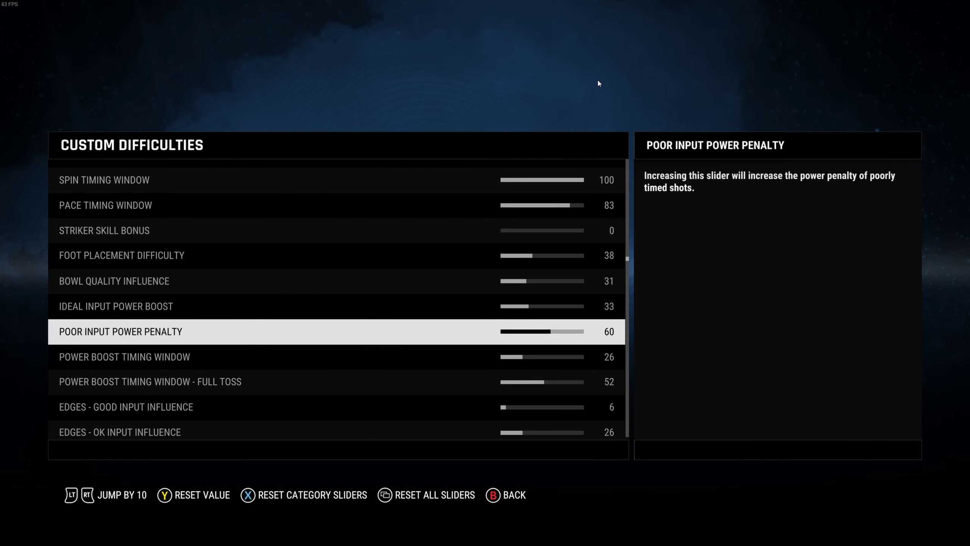
pyautogui.press('Down')
pyautogui.press('Down')
pyautogui.press('Down')
pyautogui.press('Down')
pyautogui.press('Down')
pyautogui.press('Down')
pyautogui.press('Down')
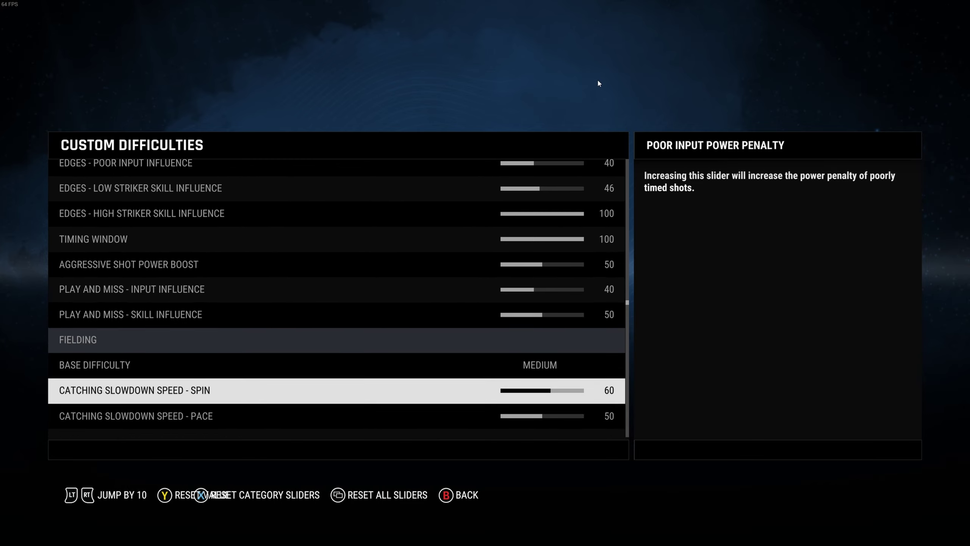
pyautogui.press('Down')
pyautogui.press('Down')
pyautogui.press('Down')
pyautogui.press('Down')
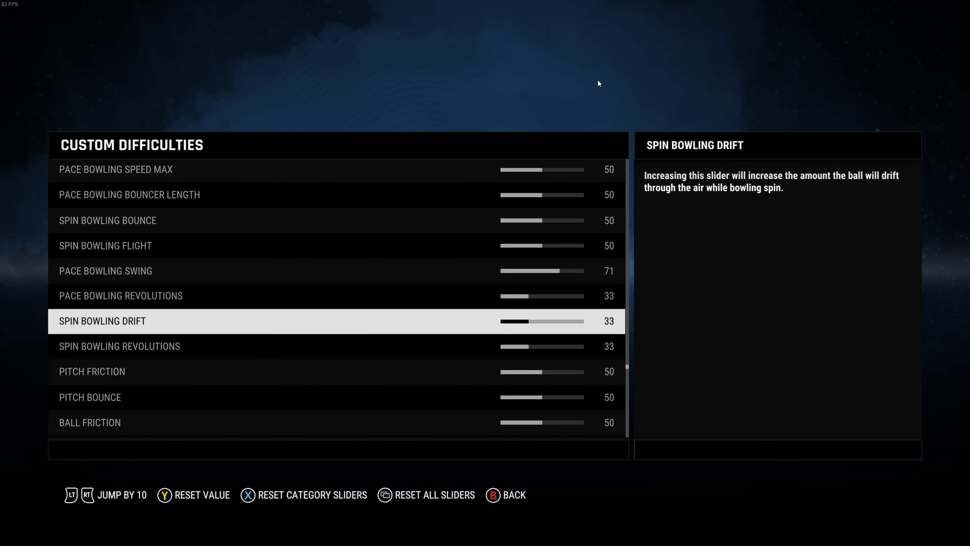
pyautogui.press('Down')
pyautogui.press('Down')
pyautogui.press('Down')
pyautogui.press('Down')
pyautogui.press('Down')
pyautogui.press('Down')
pyautogui.press('Down')
pyautogui.press('Down')
pyautogui.press('Down')
pyautogui.press('Down')
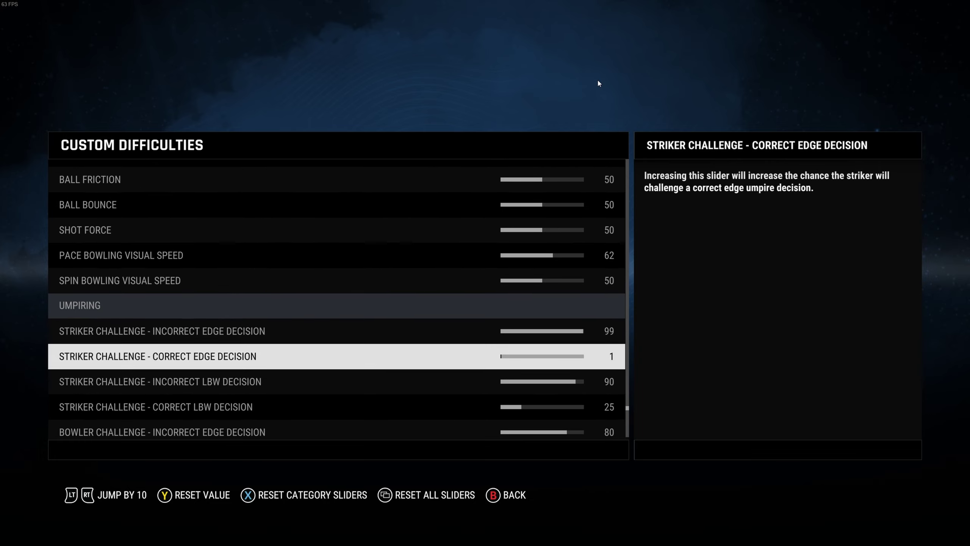
pyautogui.press('Escape')
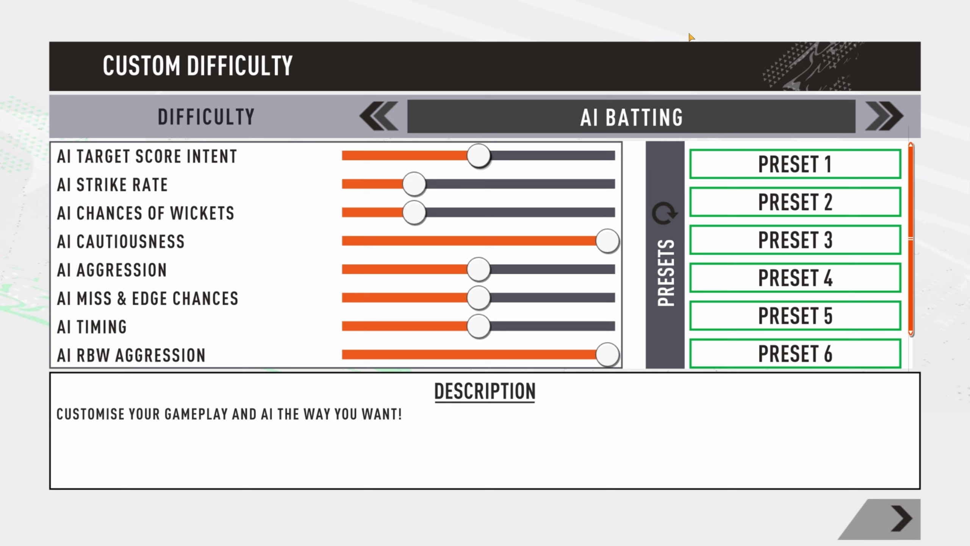
# Cycle through the AI Bowling, User Batting and User Bowling pages back to AI Batting
pyautogui.click(890, 116)
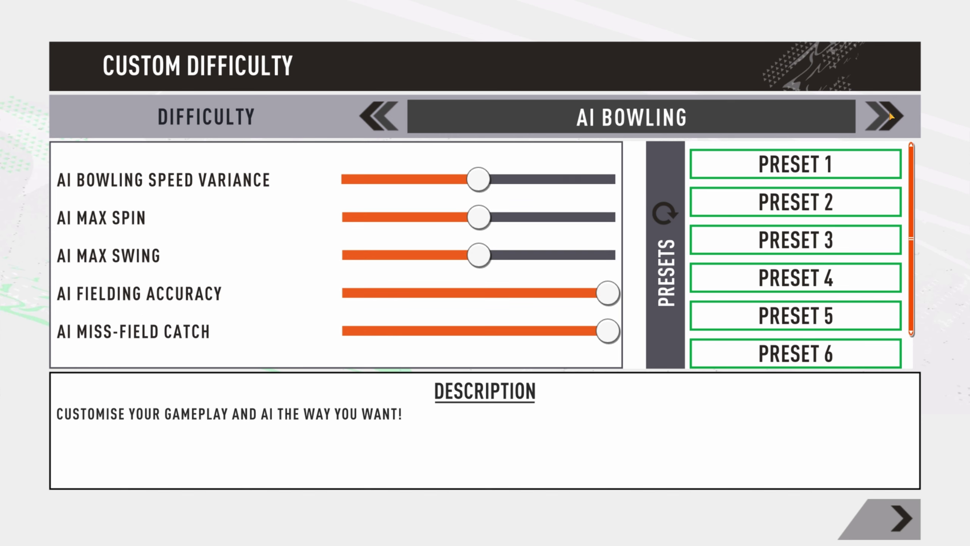
pyautogui.click(890, 117)
pyautogui.click(889, 117)
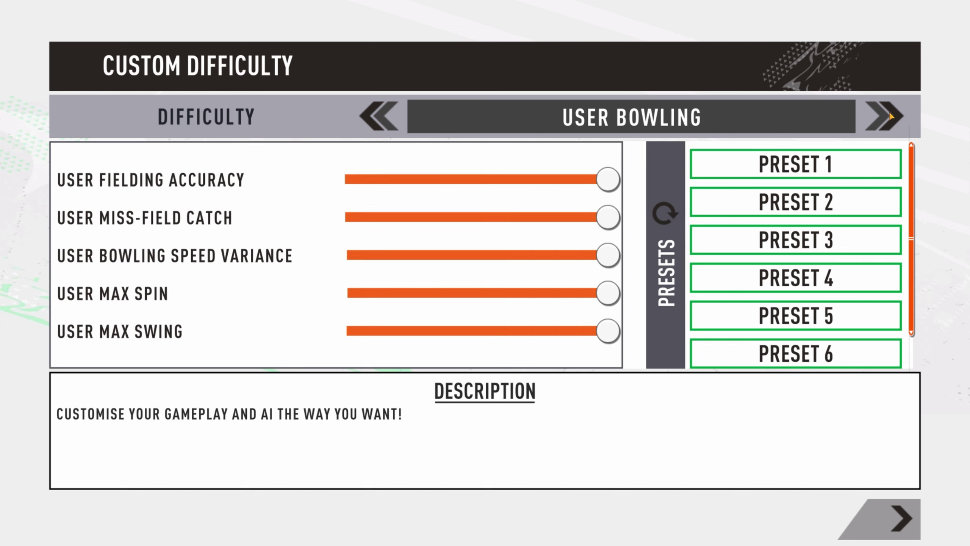
pyautogui.click(889, 116)
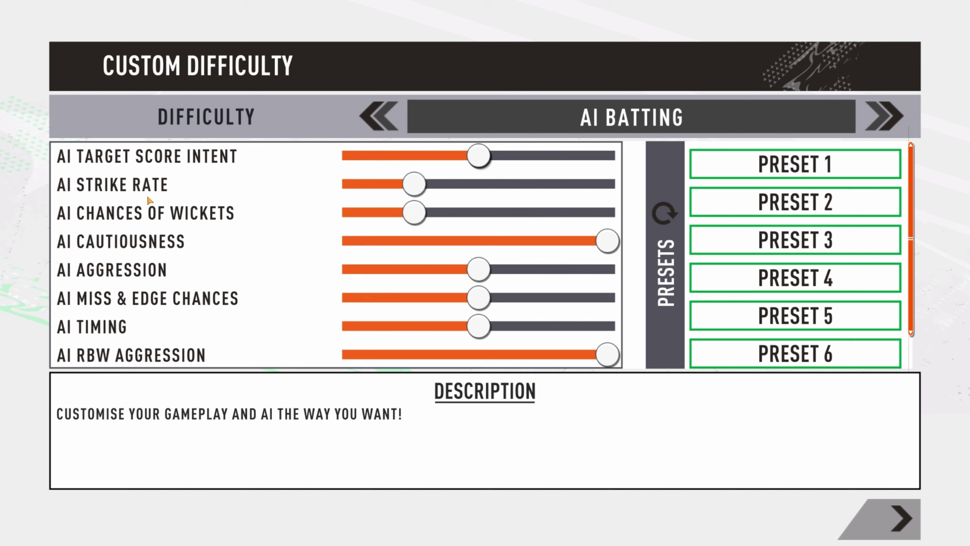
# Test AI Target Score Intent values from minimum upward, leaving it at maximum
pyautogui.moveTo(478, 164); pyautogui.dragTo(324, 163)
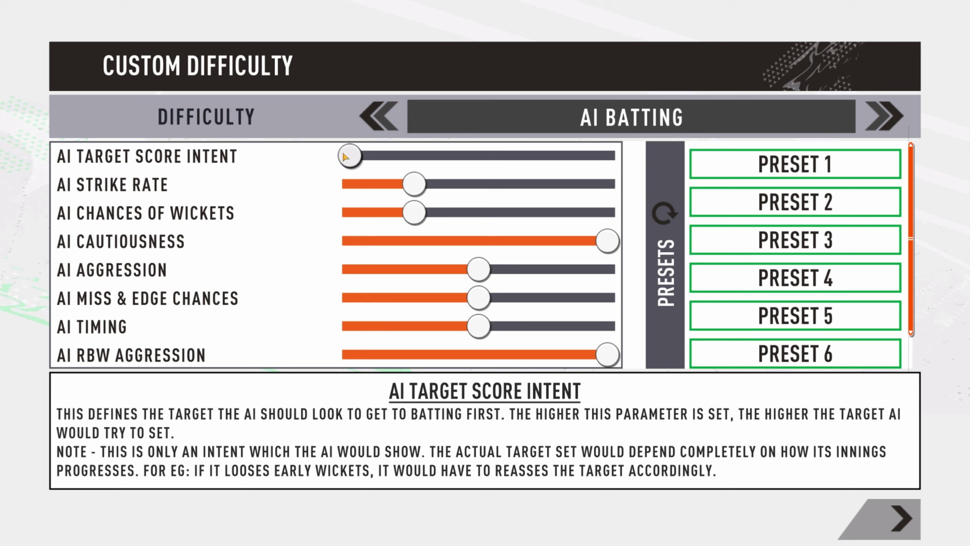
pyautogui.press('Right')
pyautogui.press('Right')
pyautogui.press('Right')
pyautogui.press('Right')
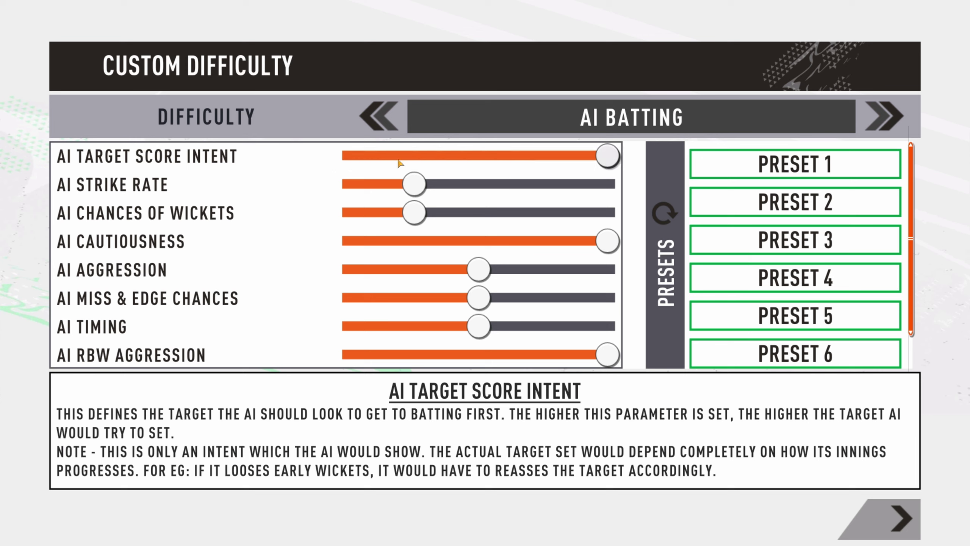
pyautogui.moveTo(397, 160); pyautogui.dragTo(274, 145)
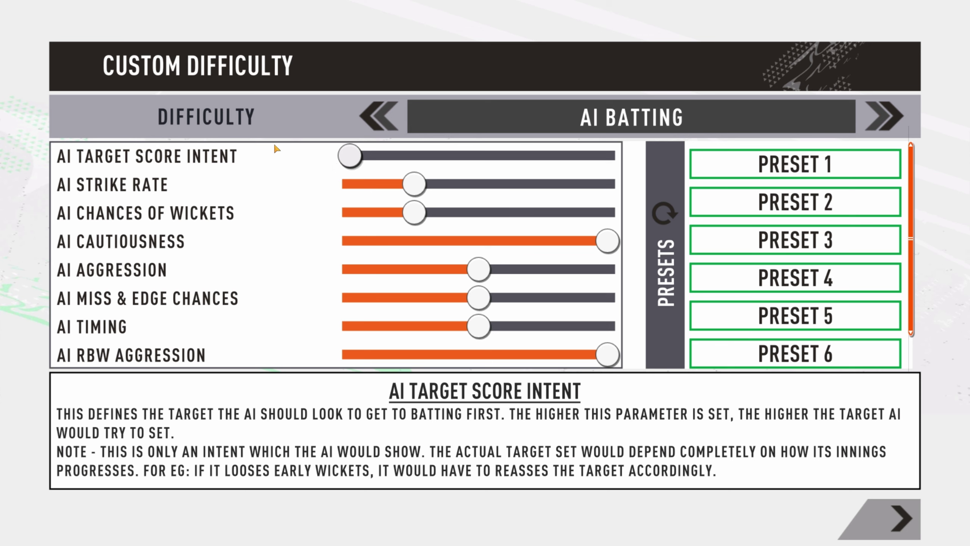
pyautogui.press('Right')
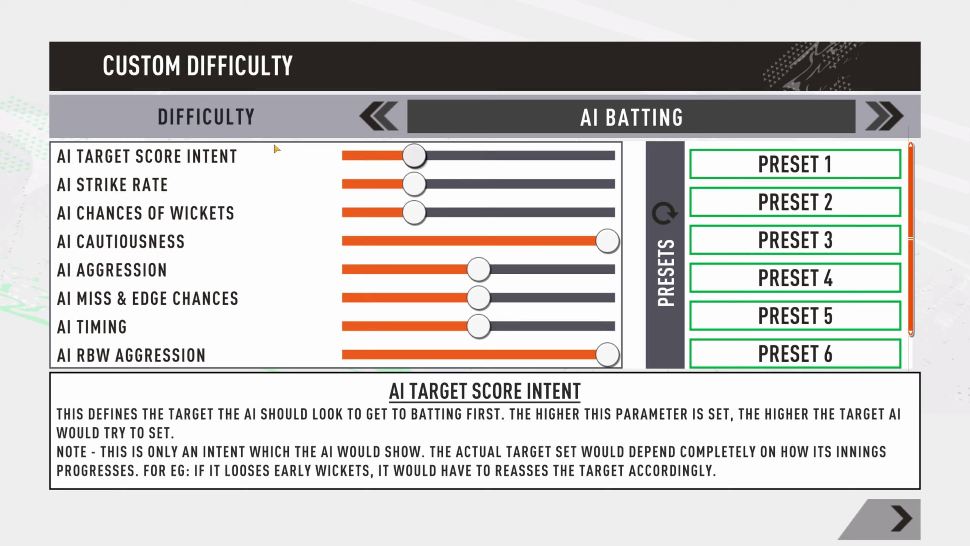
pyautogui.press('Right')
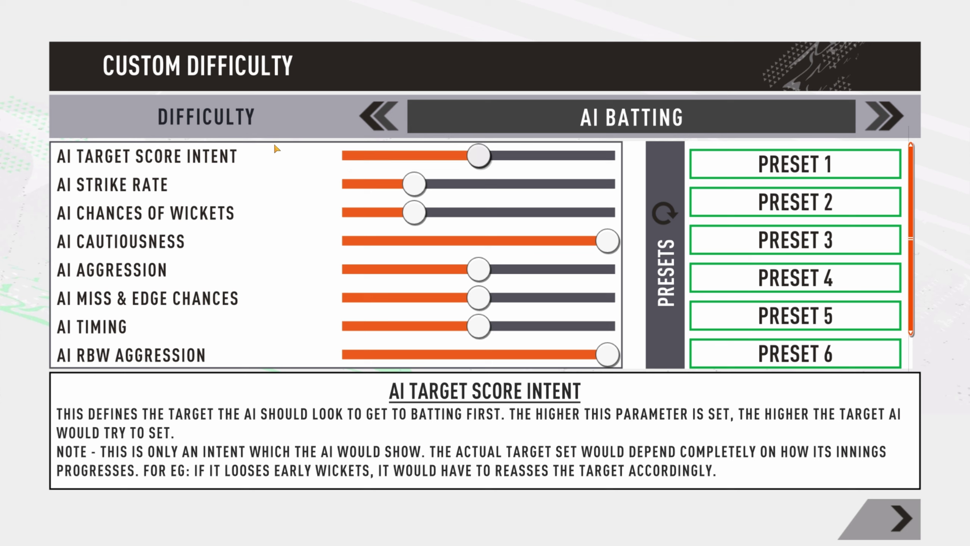
pyautogui.press('Right')
pyautogui.press('Right')
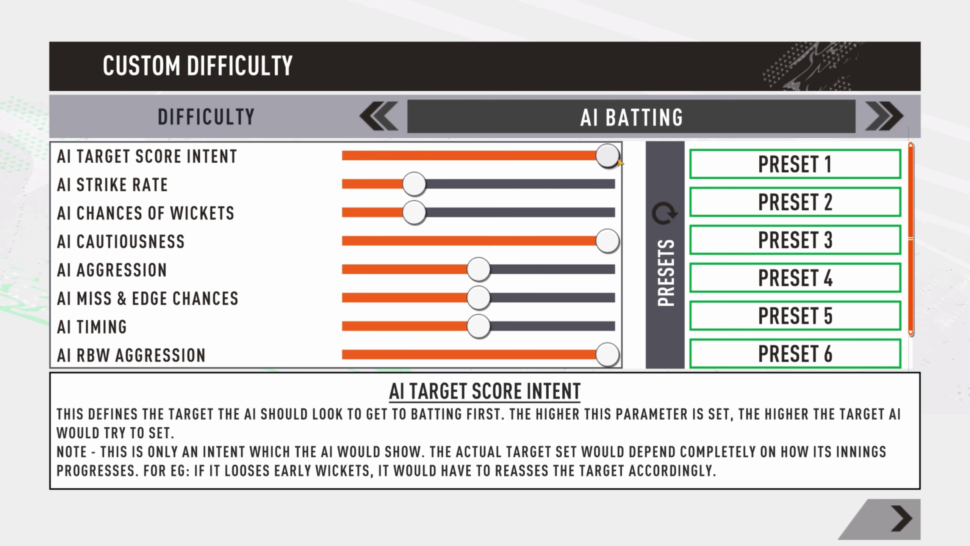
# Restore AI Target Score Intent to maximum and step AI Strike Rate up to maximum
pyautogui.moveTo(618, 162); pyautogui.dragTo(289, 163)
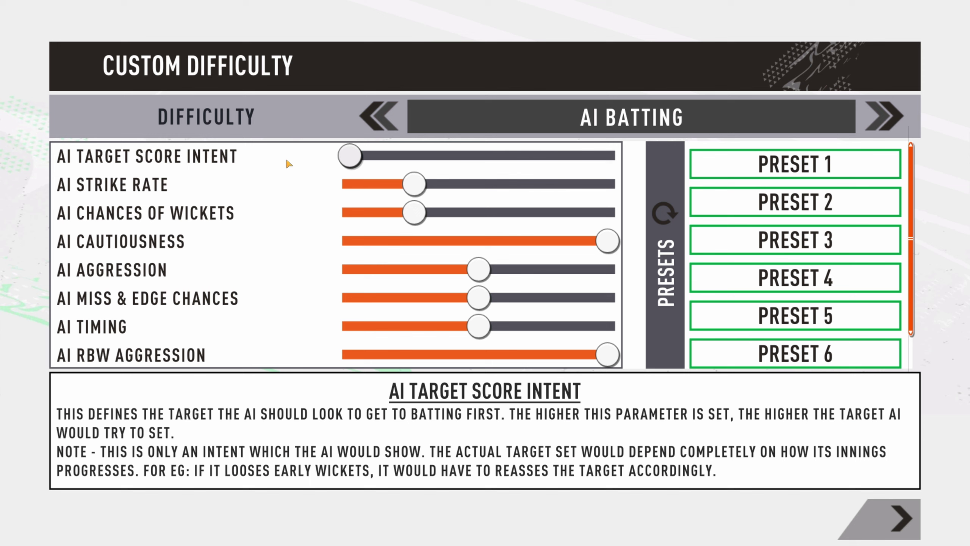
pyautogui.click(359, 193)
pyautogui.press('Right')
pyautogui.press('Right')
pyautogui.press('Right')
pyautogui.press('Left')
pyautogui.press('Left')
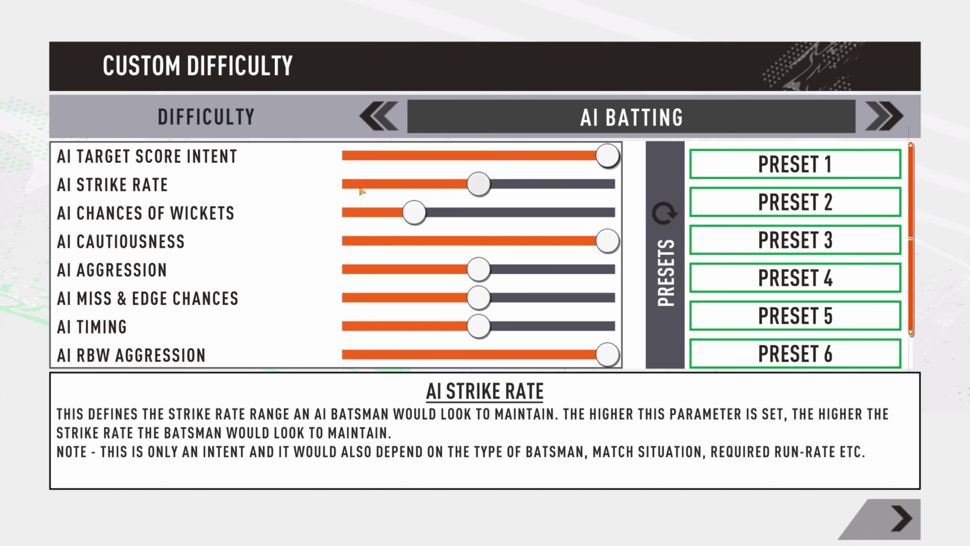
pyautogui.click(360, 191)
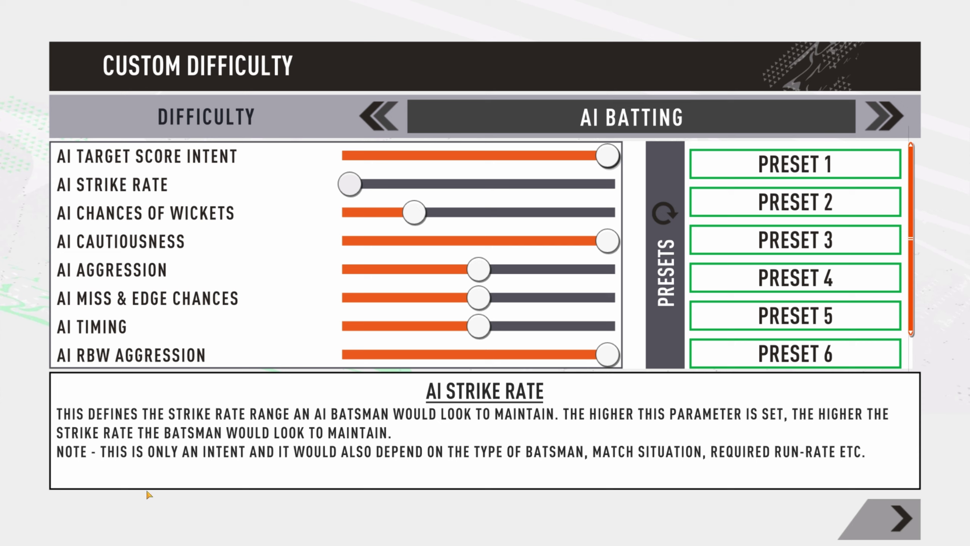
pyautogui.press('Right')
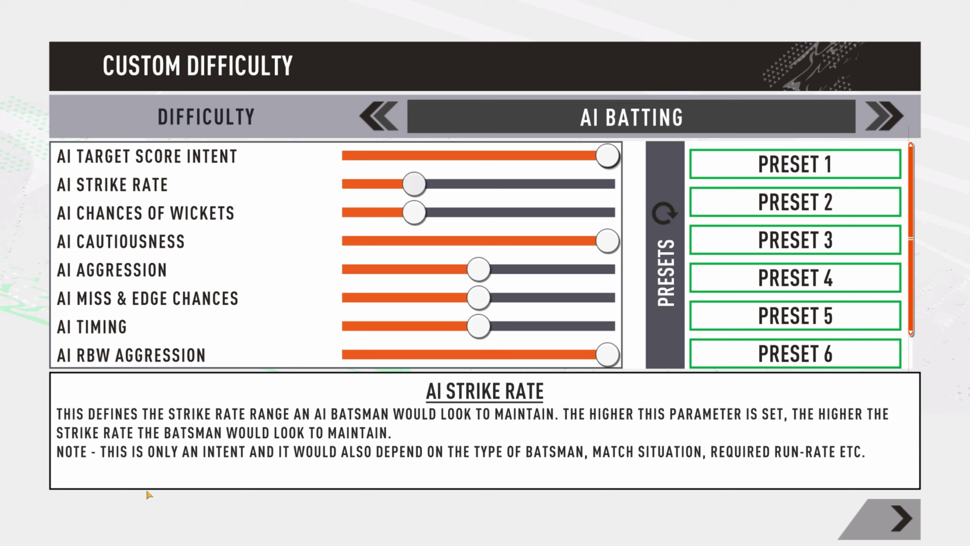
pyautogui.press('Right')
pyautogui.press('Right')
pyautogui.press('Right')
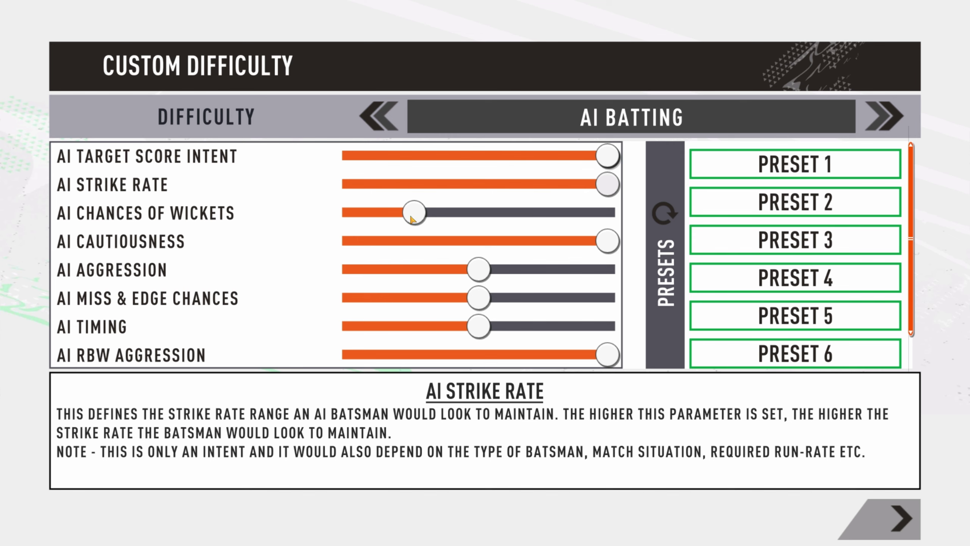
# Drag AI Chances of Wickets and AI Cautiousness fully left to their minimum
pyautogui.moveTo(414, 216); pyautogui.dragTo(275, 494)
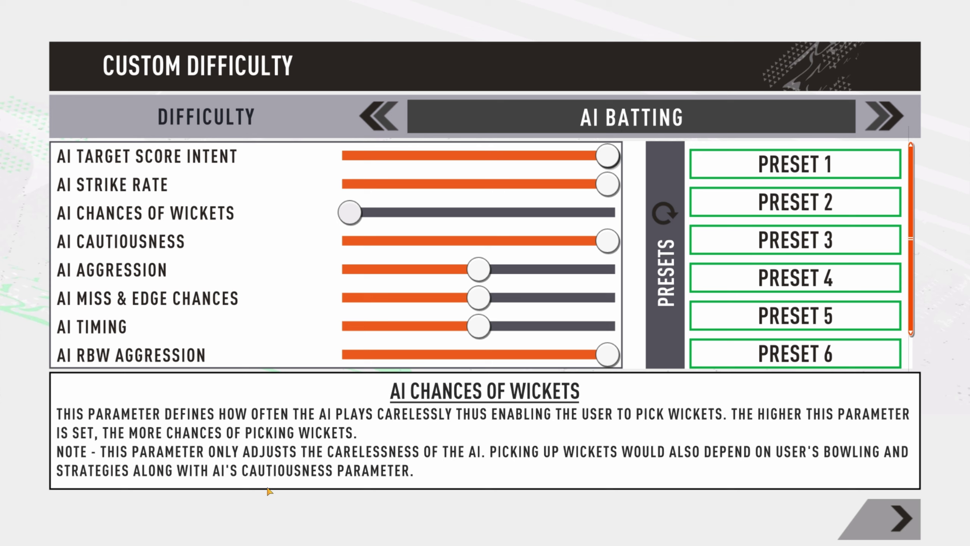
pyautogui.moveTo(350, 213); pyautogui.dragTo(608, 215)
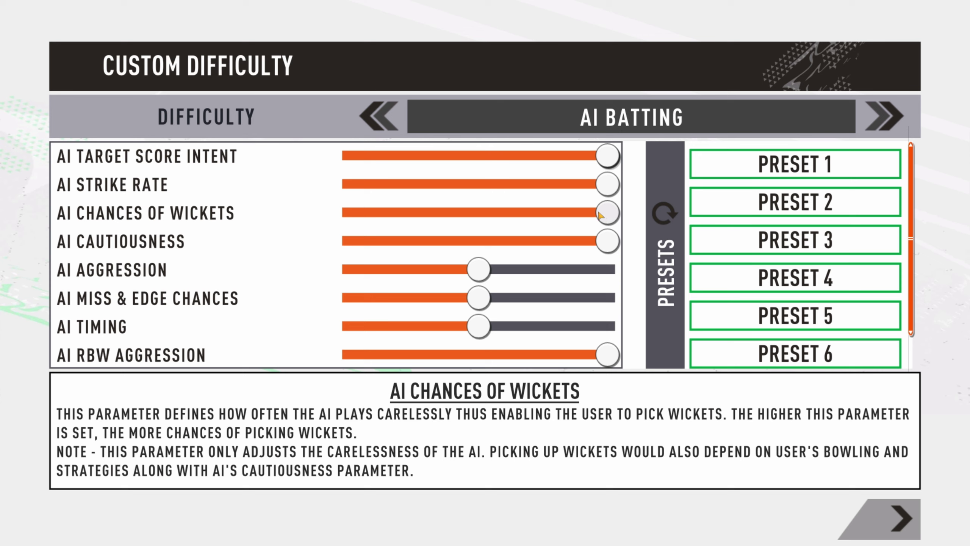
pyautogui.moveTo(602, 215); pyautogui.dragTo(346, 218)
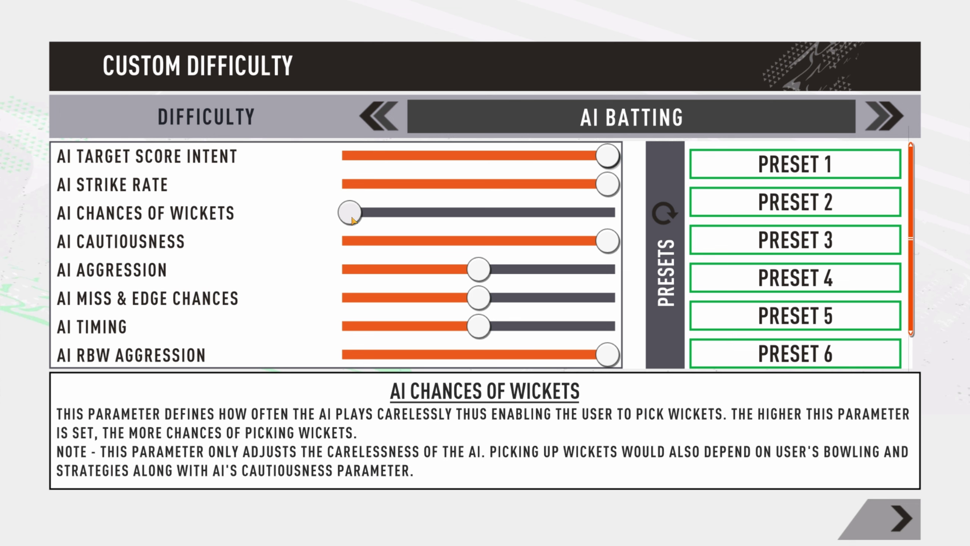
pyautogui.moveTo(345, 241); pyautogui.dragTo(305, 256)
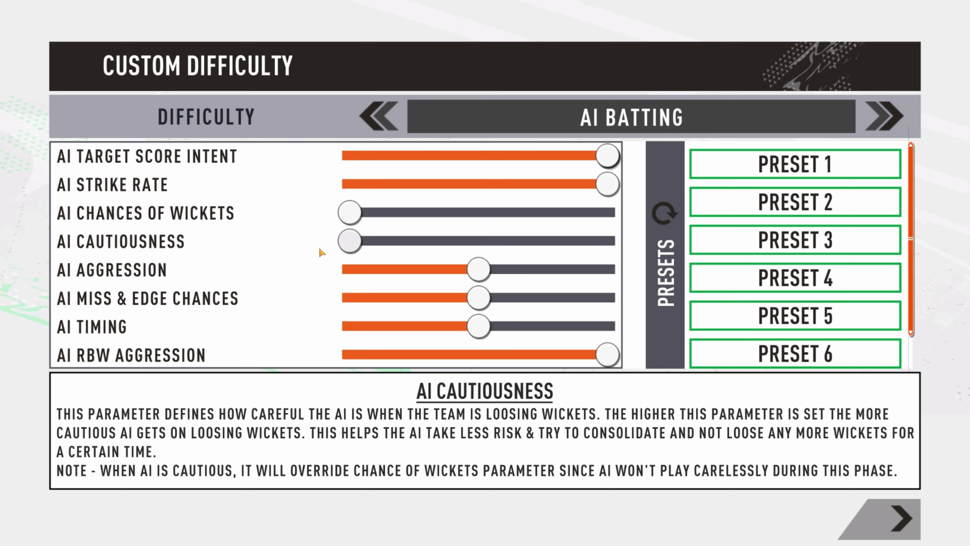
# Set AI Chances of Wickets and AI Cautiousness to the middle and AI Aggression to minimum
pyautogui.moveTo(349, 240)
pyautogui.mouseDown()
pyautogui.moveTo(632, 244)
pyautogui.moveTo(315, 227)
pyautogui.moveTo(342, 240)
pyautogui.mouseUp()
pyautogui.moveTo(358, 220); pyautogui.dragTo(608, 212)
pyautogui.moveTo(350, 241); pyautogui.dragTo(601, 242)
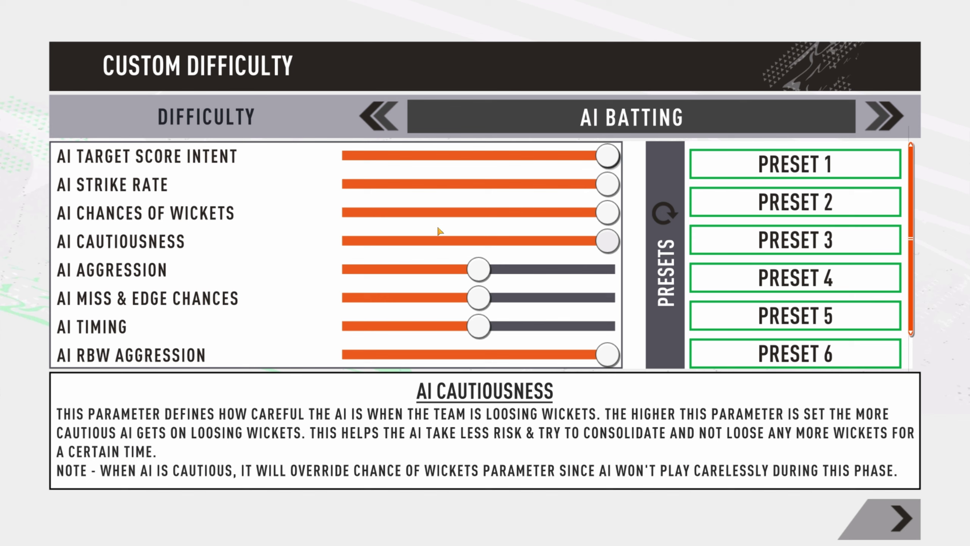
pyautogui.moveTo(478, 270); pyautogui.dragTo(347, 276)
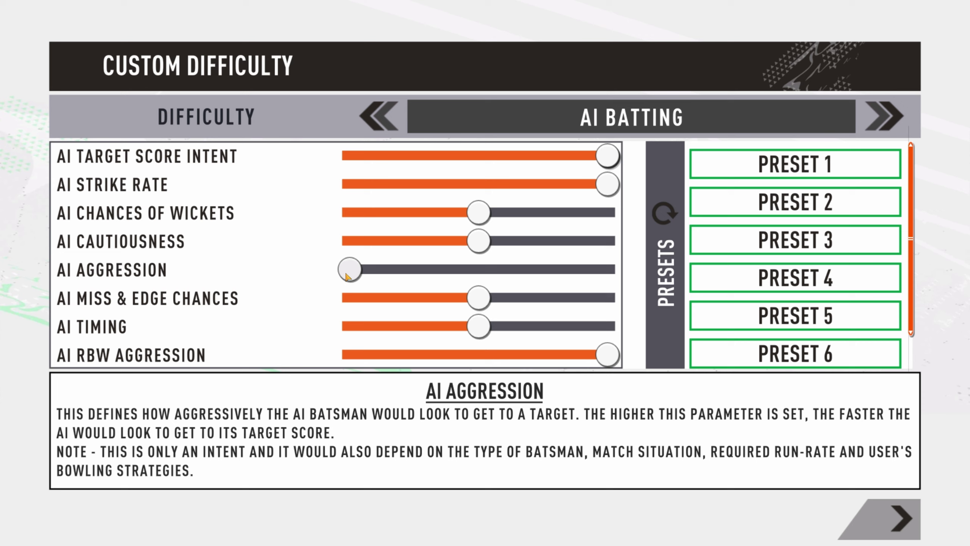
# Raise AI Aggression to maximum and drop AI Miss & Edge Chances to minimum
pyautogui.moveTo(347, 276); pyautogui.dragTo(611, 286)
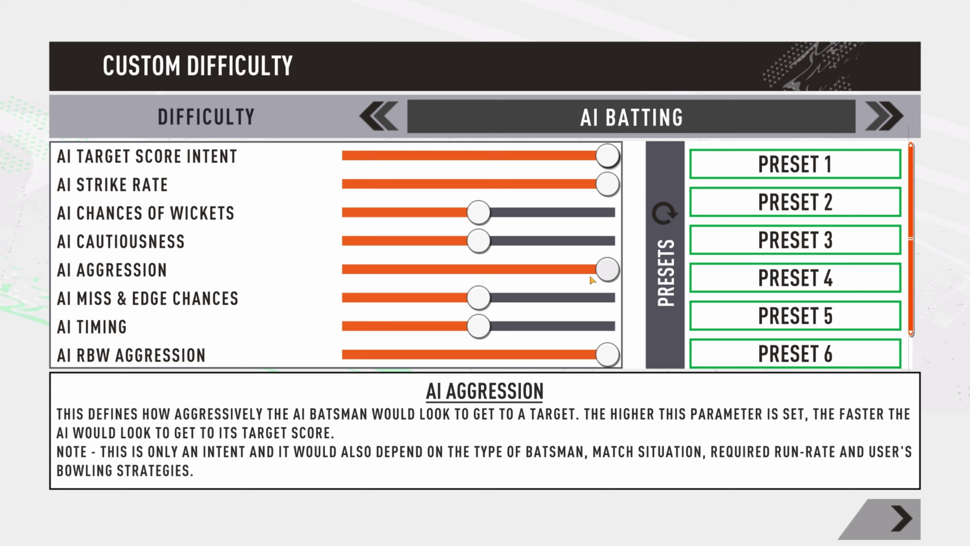
pyautogui.moveTo(480, 304); pyautogui.dragTo(349, 311)
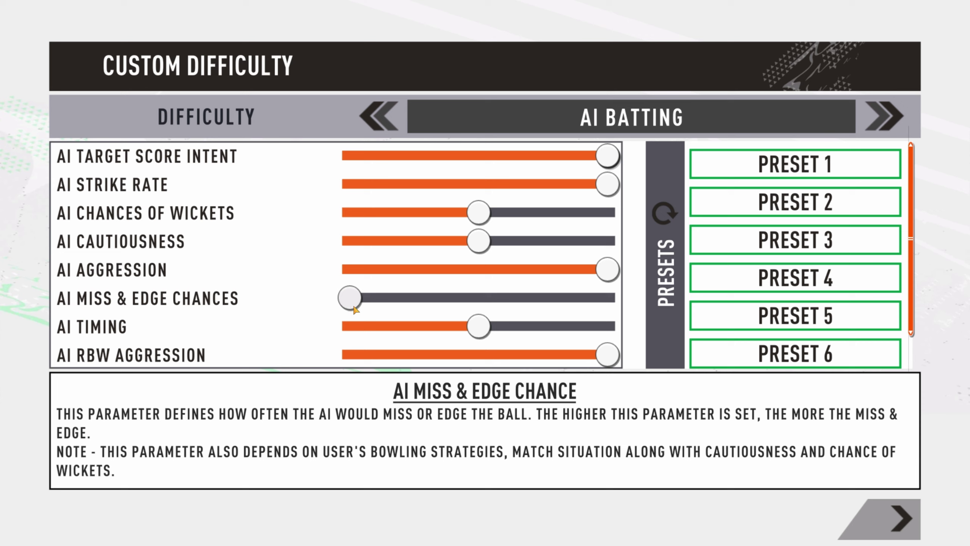
pyautogui.moveTo(353, 308); pyautogui.dragTo(600, 306)
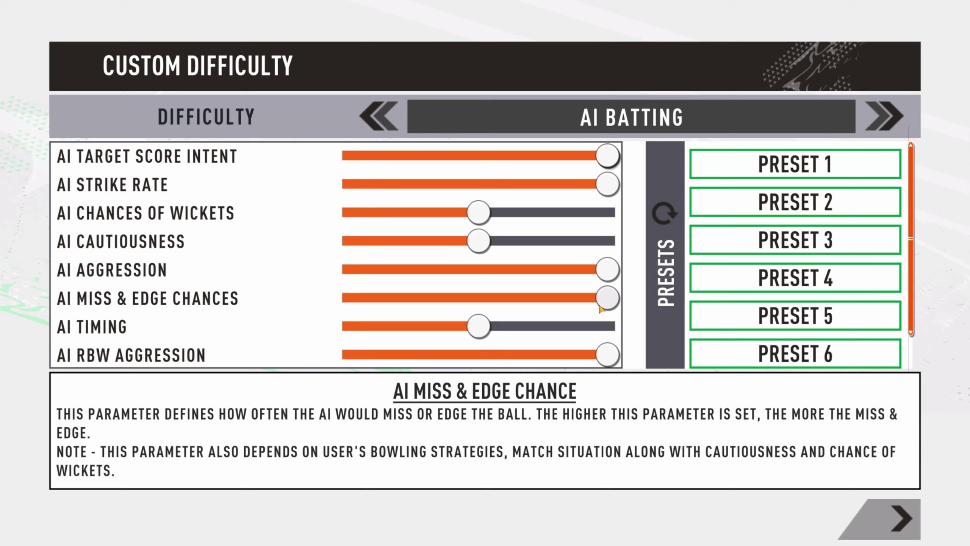
pyautogui.moveTo(600, 308); pyautogui.dragTo(333, 302)
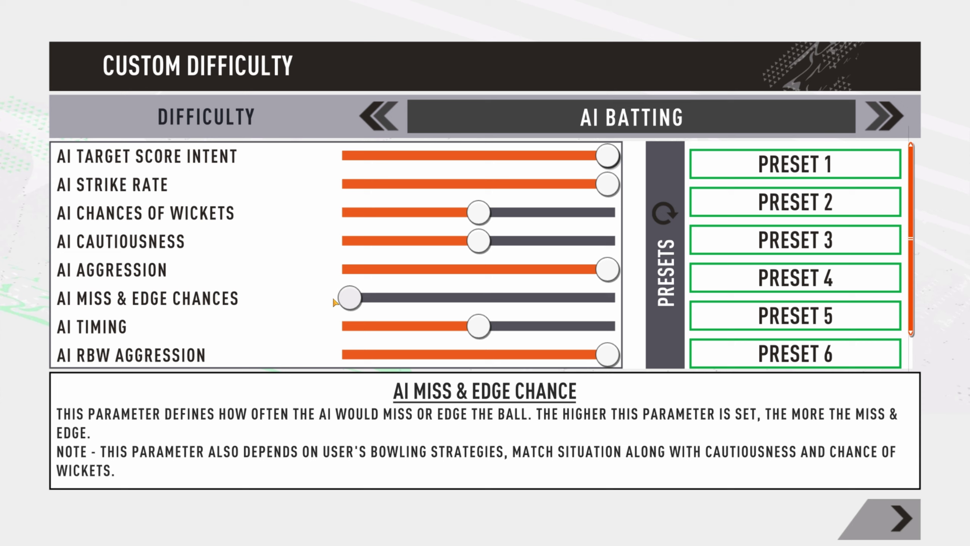
# Set AI Timing near a quarter and AI RBW Aggression to minimum, then show AI Bowling
pyautogui.click(344, 325)
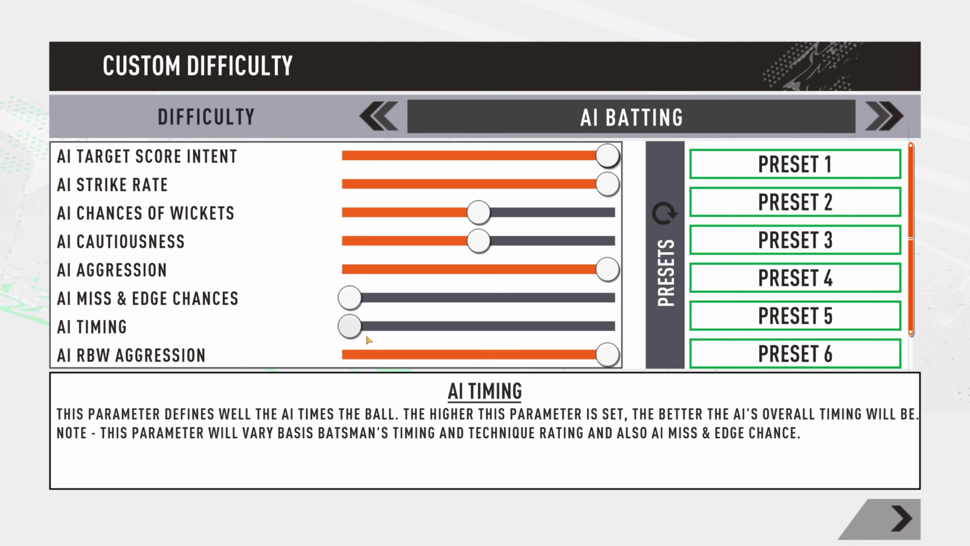
pyautogui.moveTo(352, 327); pyautogui.dragTo(603, 326)
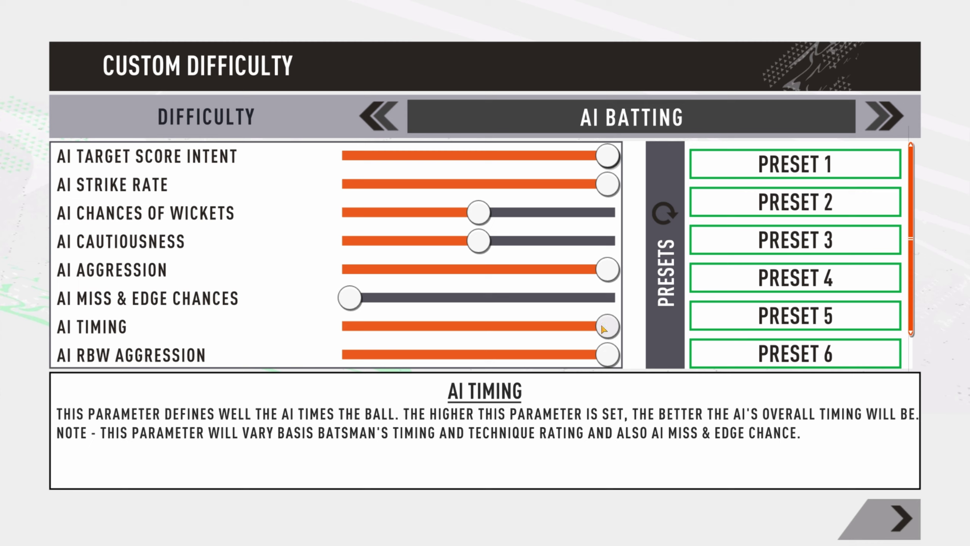
pyautogui.moveTo(602, 328); pyautogui.dragTo(415, 328)
pyautogui.moveTo(615, 350); pyautogui.dragTo(310, 364)
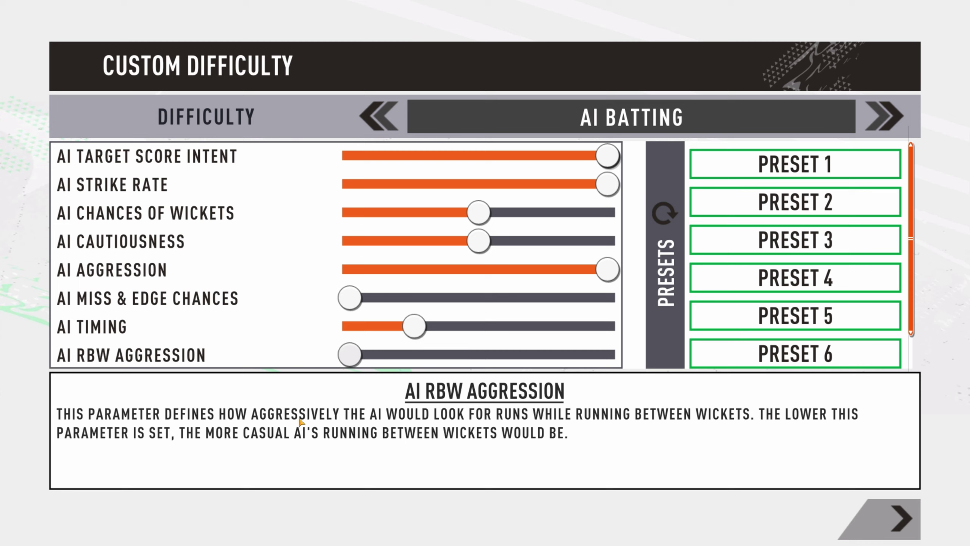
pyautogui.moveTo(349, 355); pyautogui.dragTo(630, 349)
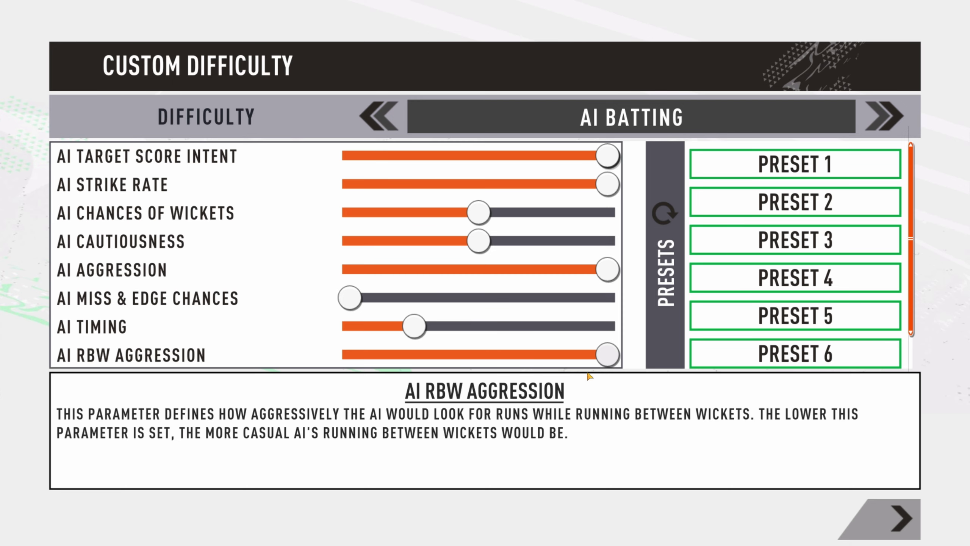
pyautogui.moveTo(602, 361); pyautogui.dragTo(345, 372)
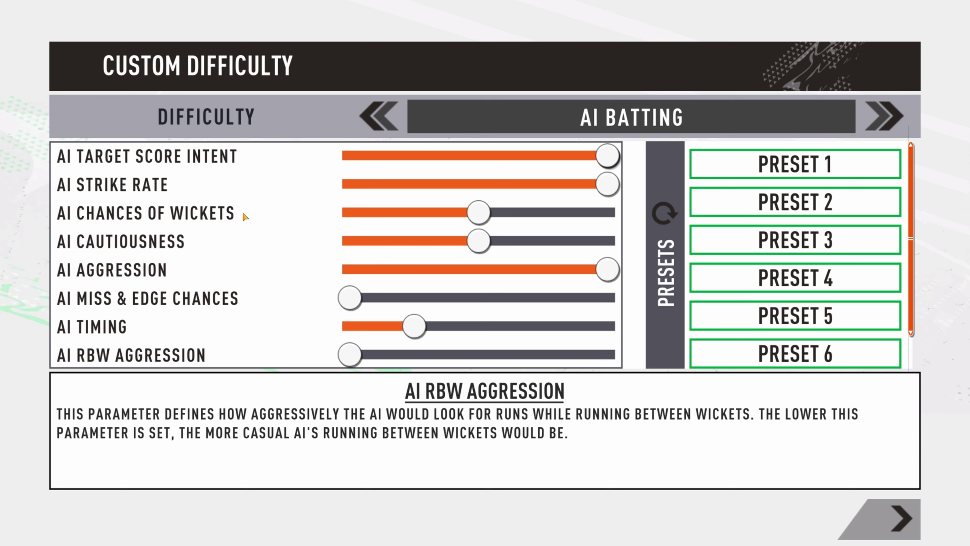
pyautogui.click(886, 118)
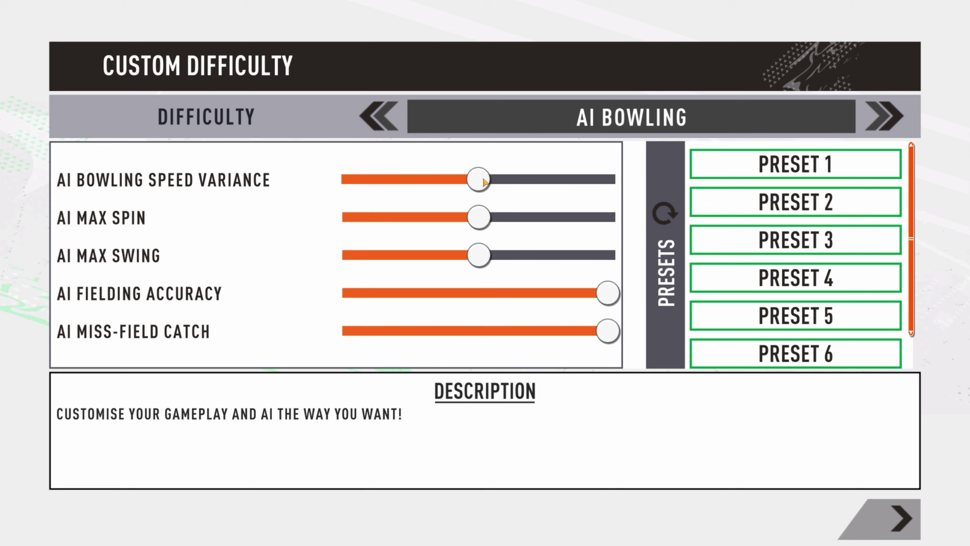
# Test AI Bowling Speed Variance extremes and return AI Max Spin to the middle
pyautogui.moveTo(479, 184); pyautogui.dragTo(609, 181)
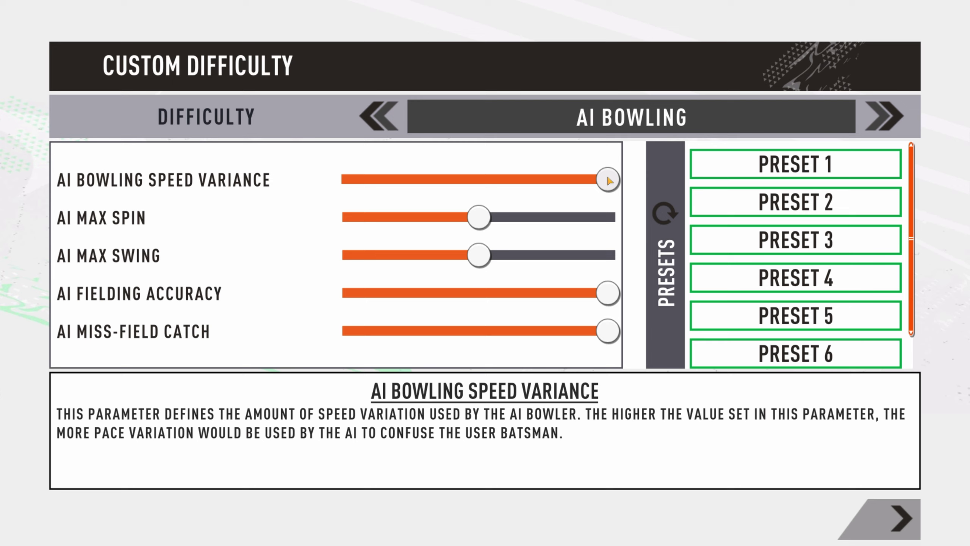
pyautogui.moveTo(608, 181); pyautogui.dragTo(283, 216)
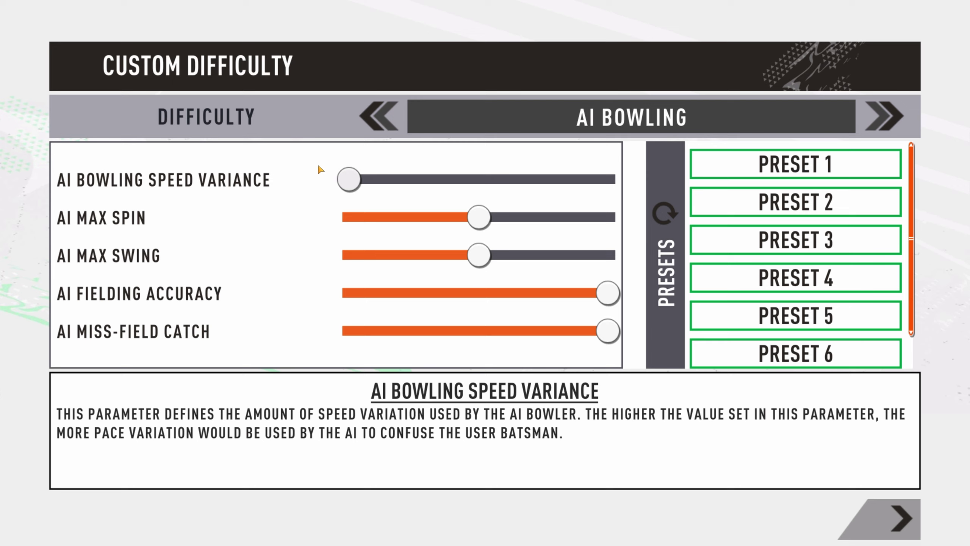
pyautogui.moveTo(355, 180); pyautogui.dragTo(615, 174)
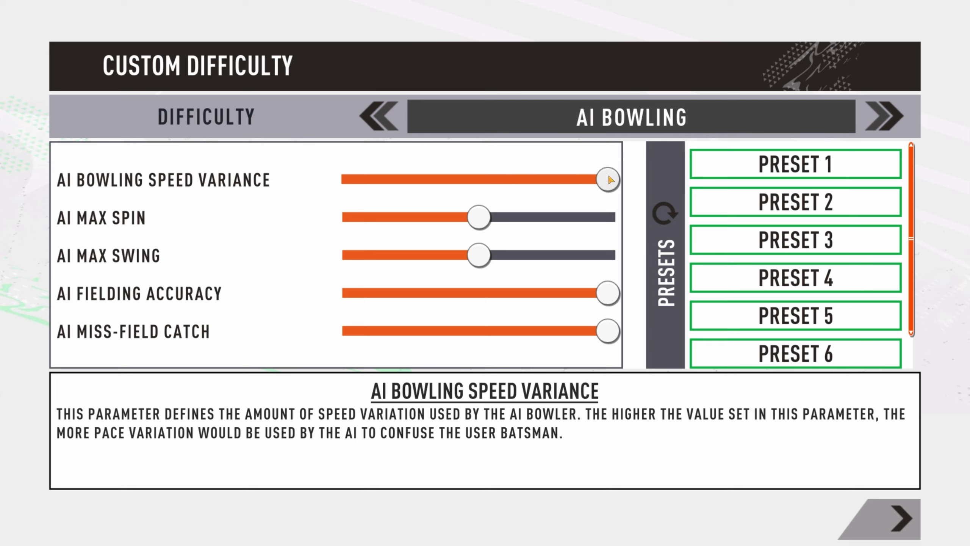
pyautogui.moveTo(479, 220); pyautogui.dragTo(597, 223)
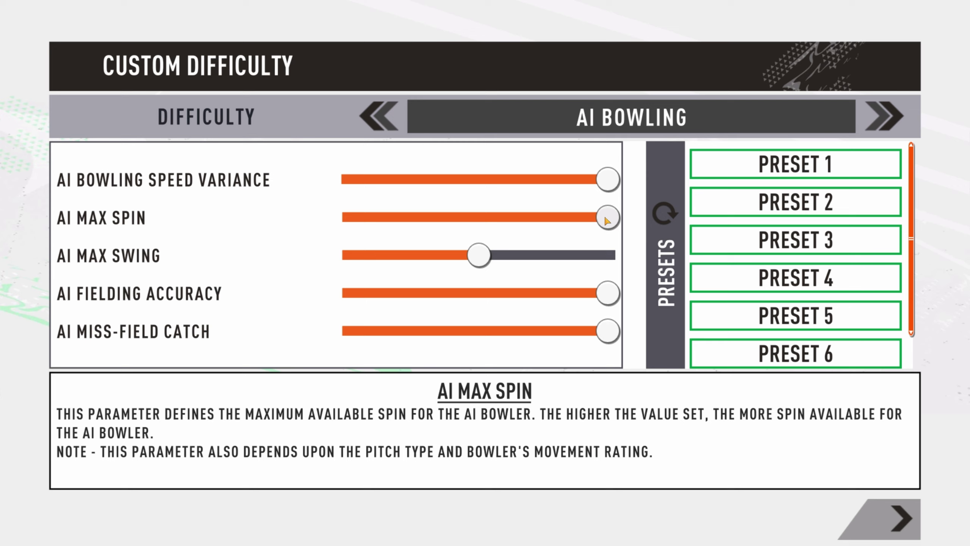
pyautogui.moveTo(607, 221); pyautogui.dragTo(479, 218)
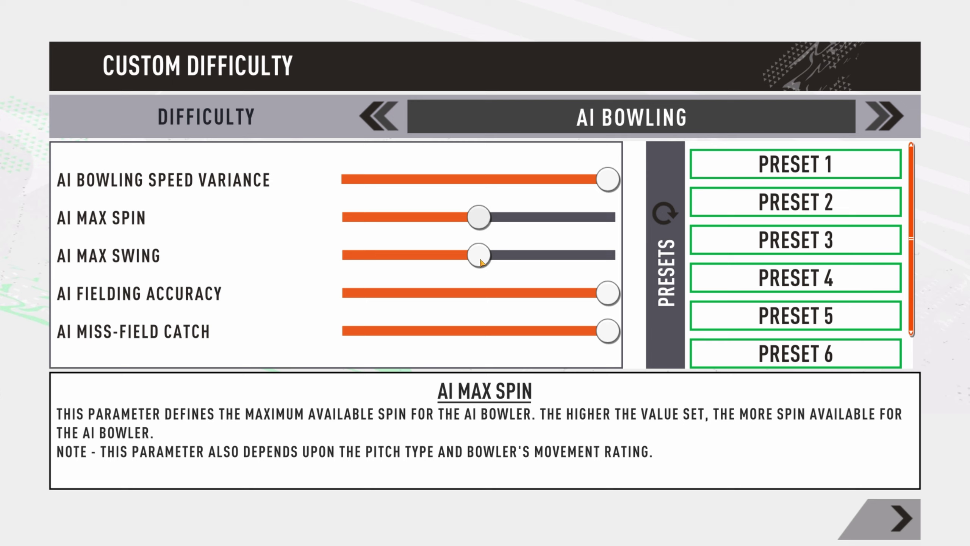
# Lower AI Max Swing partway, restore fielding accuracy to full, and set miss-field catch to about halfway
pyautogui.moveTo(481, 263); pyautogui.dragTo(628, 224)
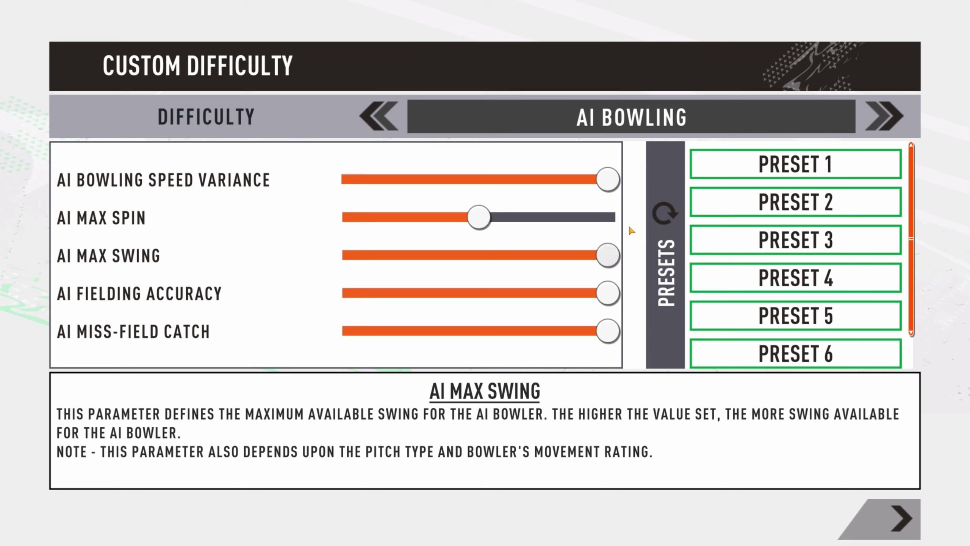
pyautogui.moveTo(599, 257); pyautogui.dragTo(358, 259)
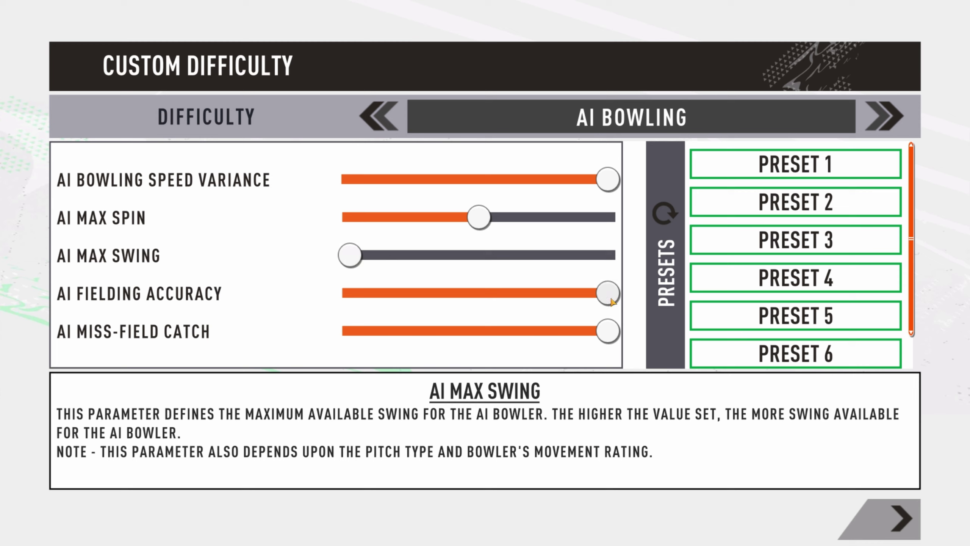
pyautogui.moveTo(610, 302); pyautogui.dragTo(321, 279)
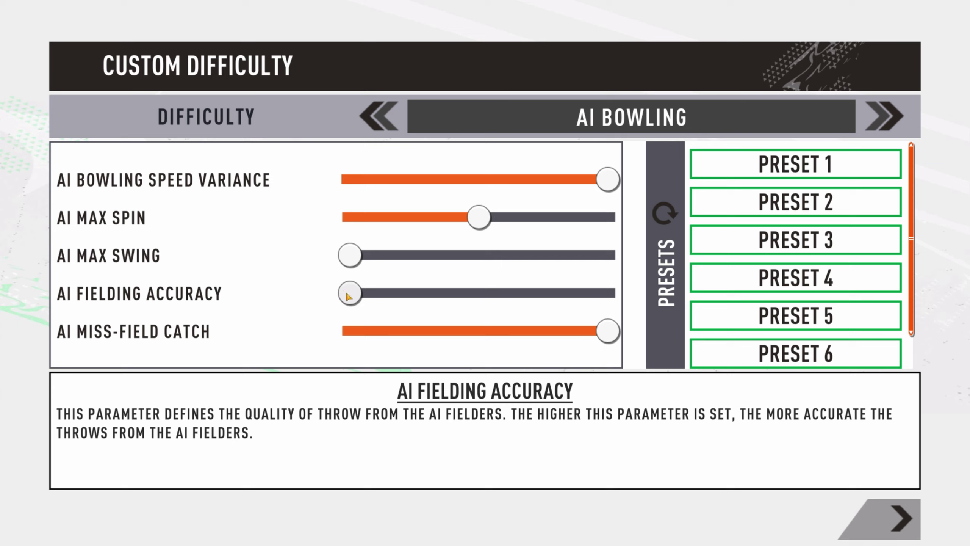
pyautogui.moveTo(349, 296); pyautogui.dragTo(611, 302)
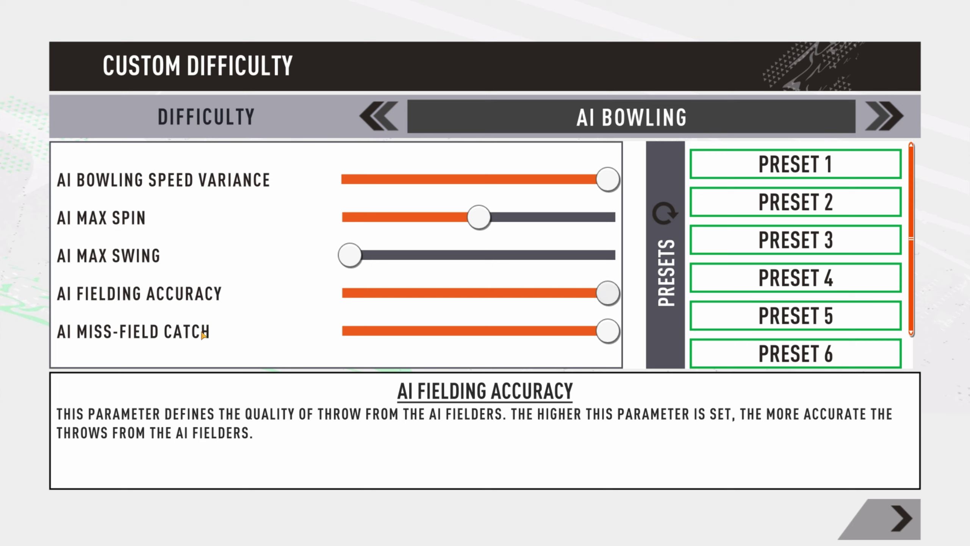
pyautogui.moveTo(625, 348); pyautogui.dragTo(363, 340)
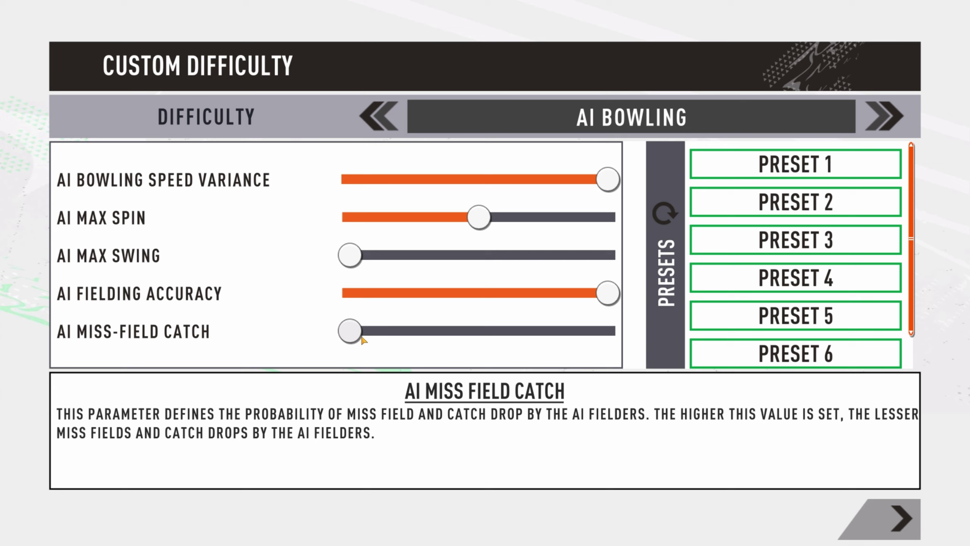
pyautogui.moveTo(361, 339); pyautogui.dragTo(617, 341)
# Switch to User Batting and raise User Edge from zero to near maximum
pyautogui.press('e')
pyautogui.press('Down')
pyautogui.press('Left')
pyautogui.press('Left')
pyautogui.press('Left')
pyautogui.press('Left')
pyautogui.press('Left')
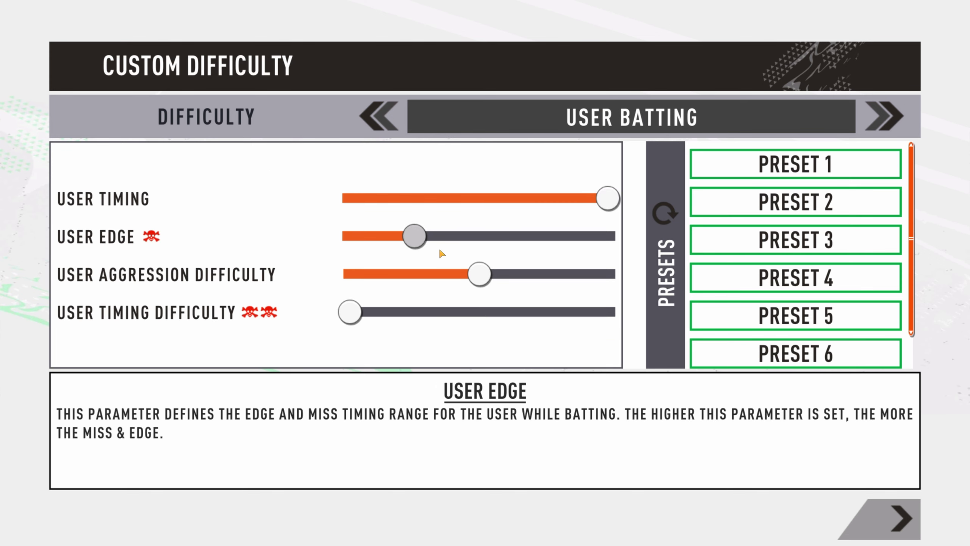
pyautogui.press('Left')
pyautogui.press('Left')
pyautogui.press('Left')
pyautogui.press('Left')
pyautogui.press('Left')
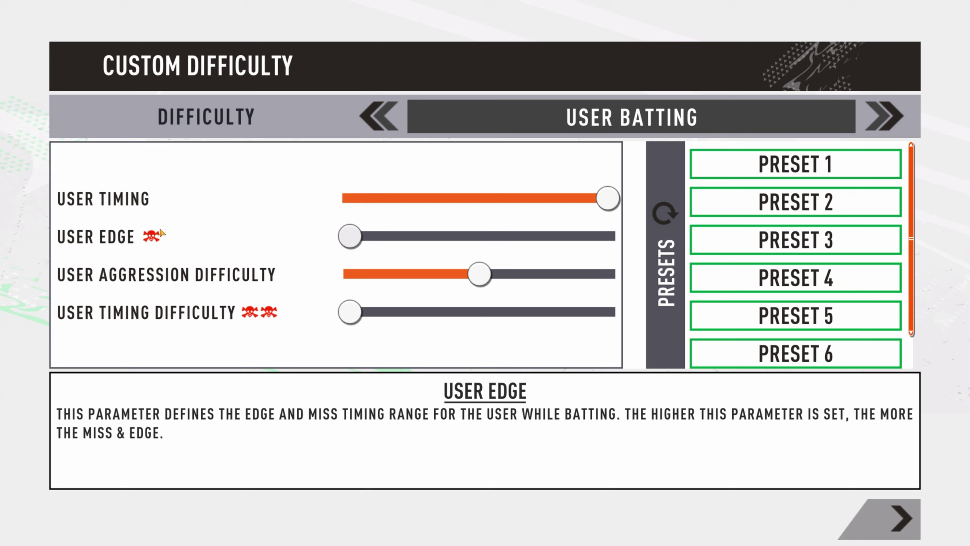
pyautogui.moveTo(352, 242); pyautogui.dragTo(609, 244)
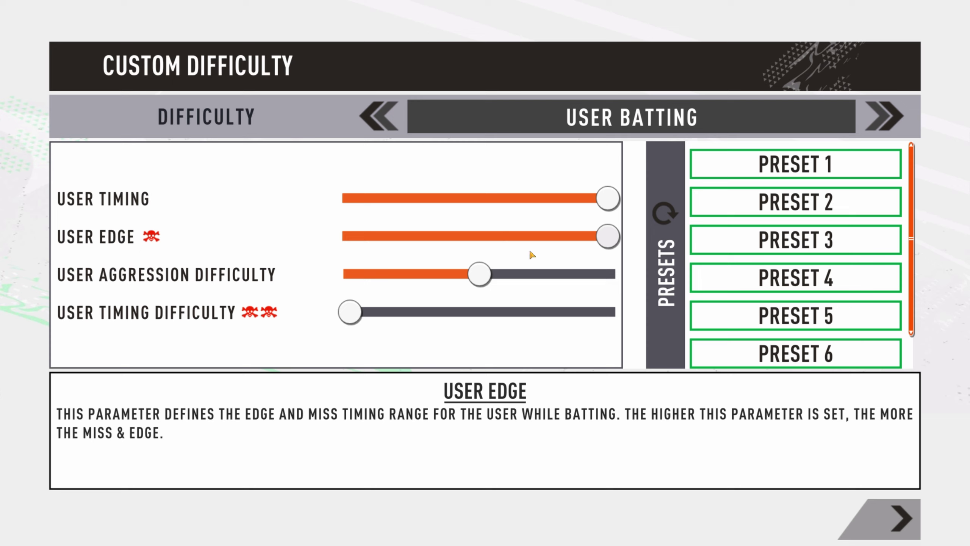
# Raise User Aggression Difficulty and User Timing Difficulty to their maximum
pyautogui.moveTo(479, 279); pyautogui.dragTo(342, 303)
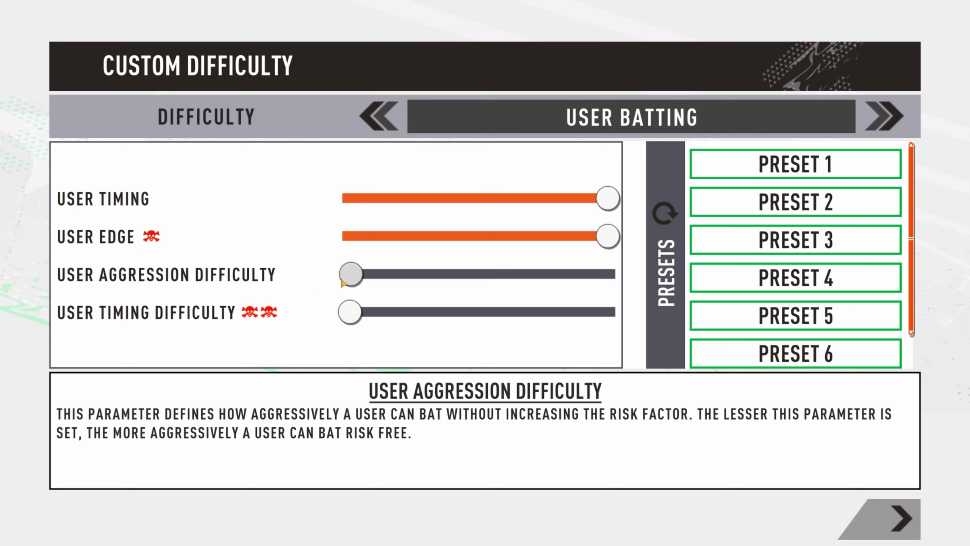
pyautogui.moveTo(350, 274); pyautogui.dragTo(636, 271)
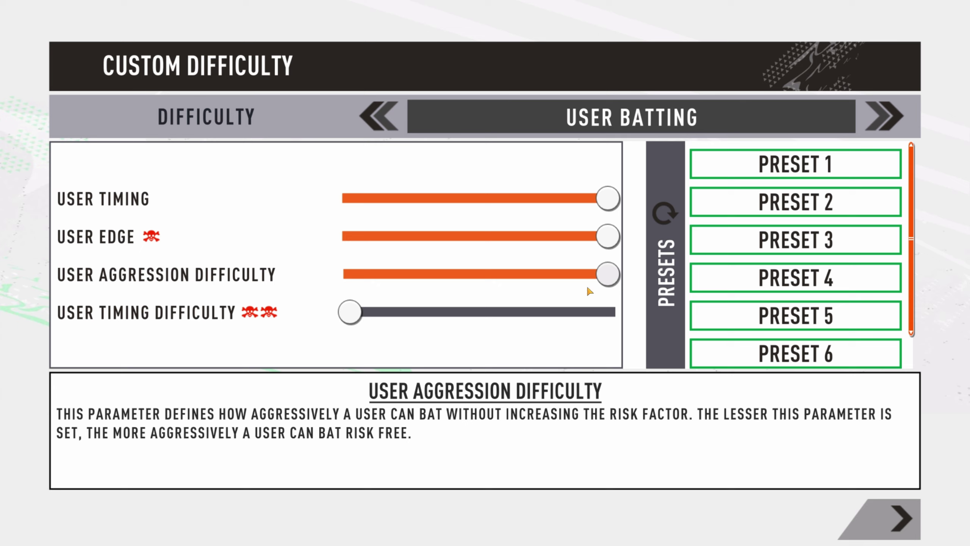
pyautogui.click(353, 316)
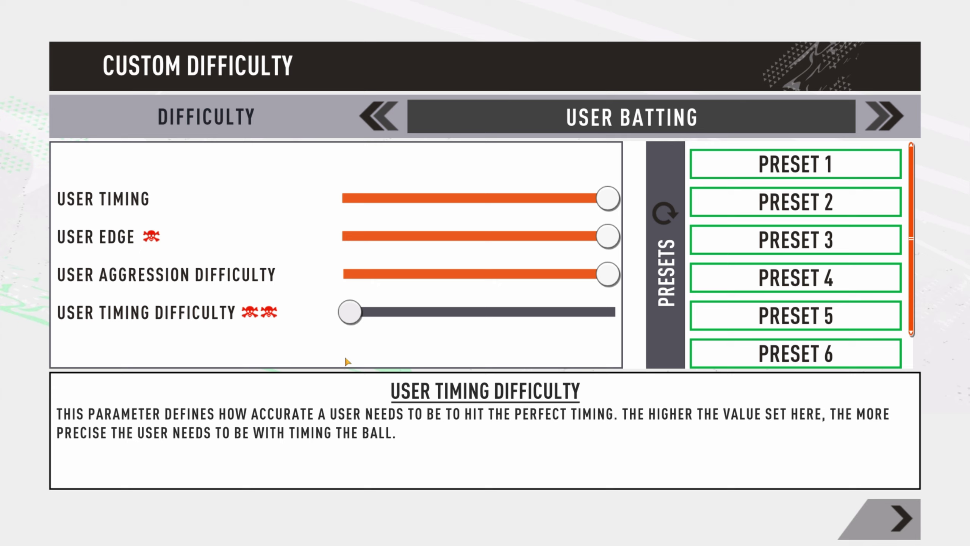
pyautogui.moveTo(349, 312); pyautogui.dragTo(627, 297)
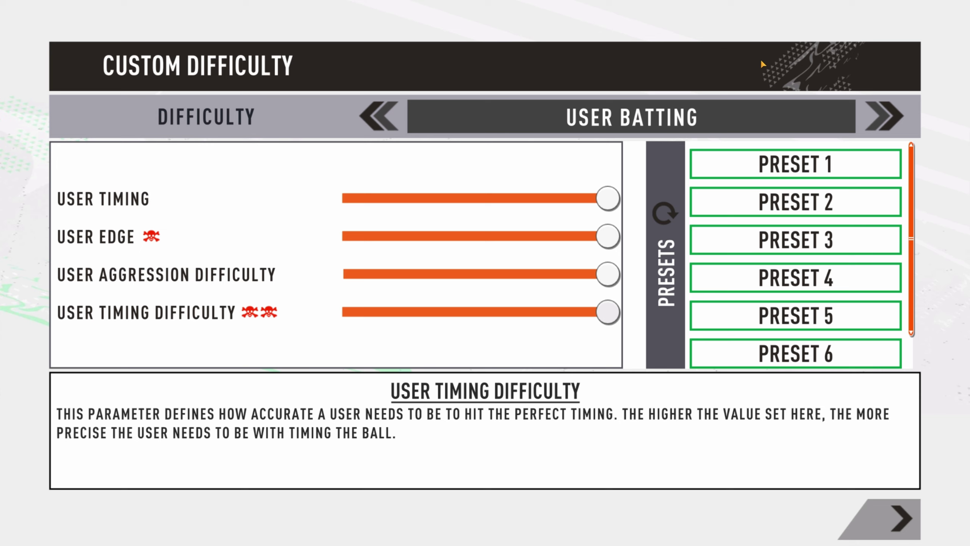
# On User Bowling, max Fielding Accuracy and drop Miss-Field Catch and Bowling Speed Variance to minimum
pyautogui.click(876, 118)
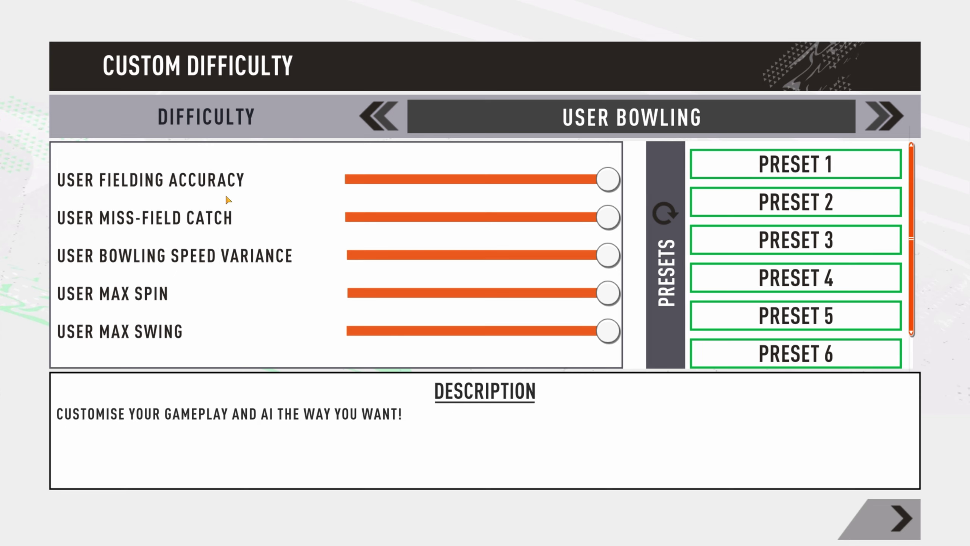
pyautogui.moveTo(345, 179); pyautogui.dragTo(480, 179)
pyautogui.moveTo(539, 145); pyautogui.dragTo(623, 168)
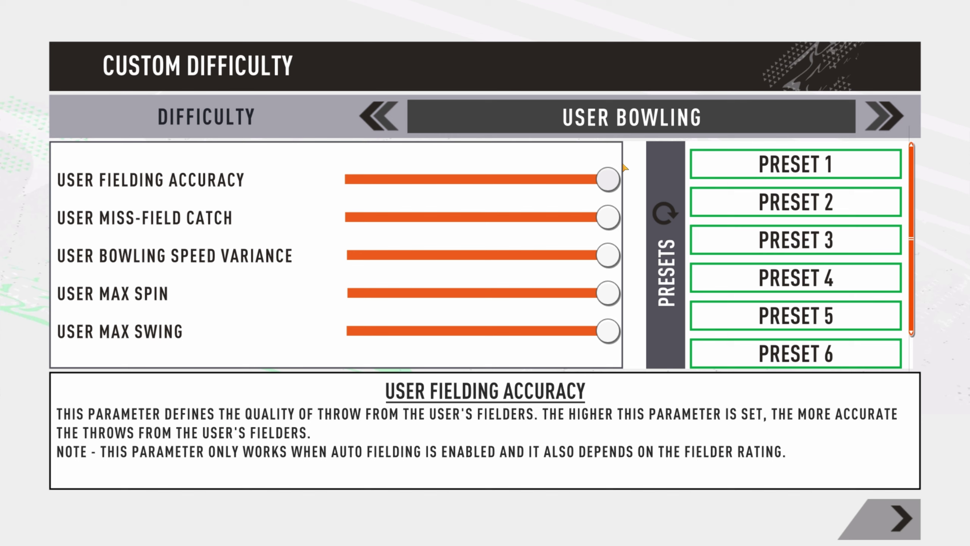
pyautogui.moveTo(607, 217); pyautogui.dragTo(347, 260)
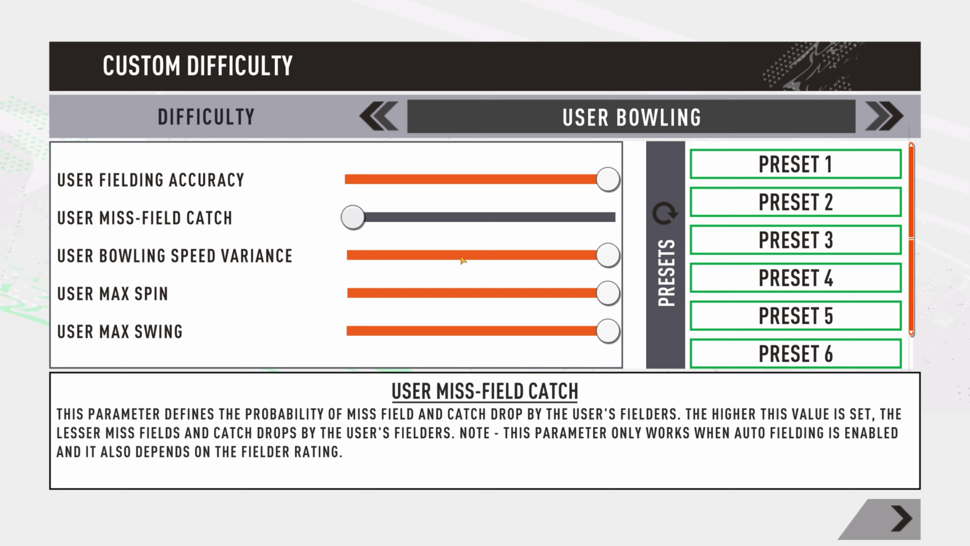
pyautogui.moveTo(607, 255); pyautogui.dragTo(352, 272)
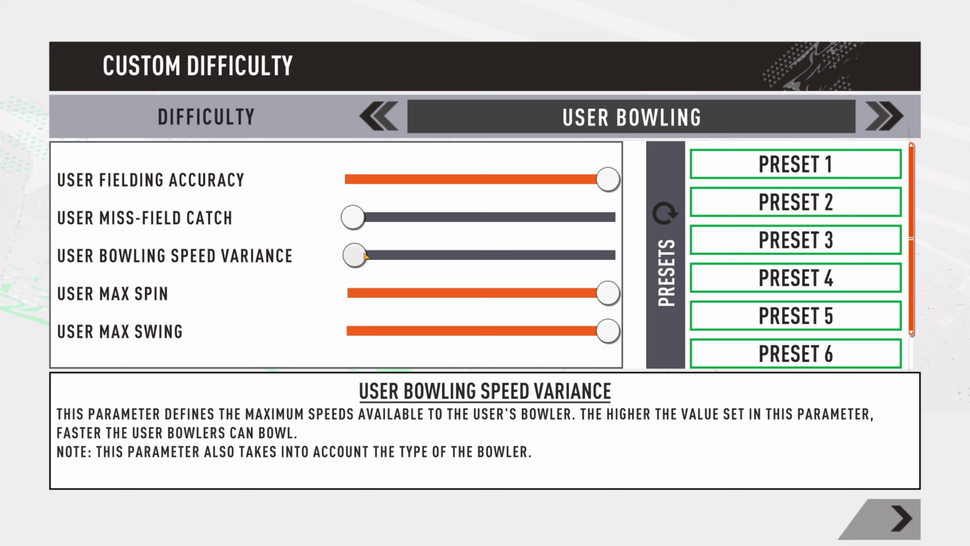
pyautogui.moveTo(355, 259); pyautogui.dragTo(309, 266)
# Move to the AI Batting page, try Preset 1, then reset the batting values
pyautogui.click(892, 122)
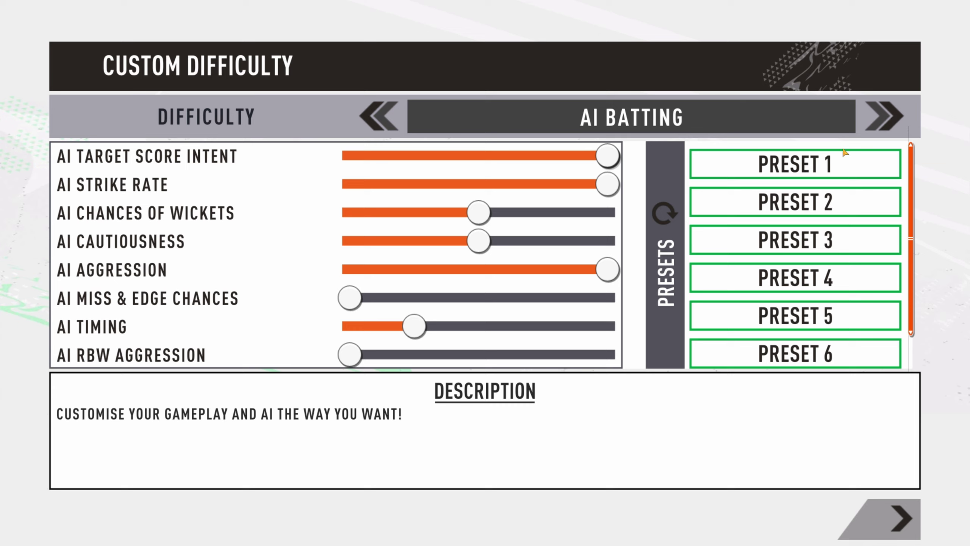
pyautogui.click(818, 169)
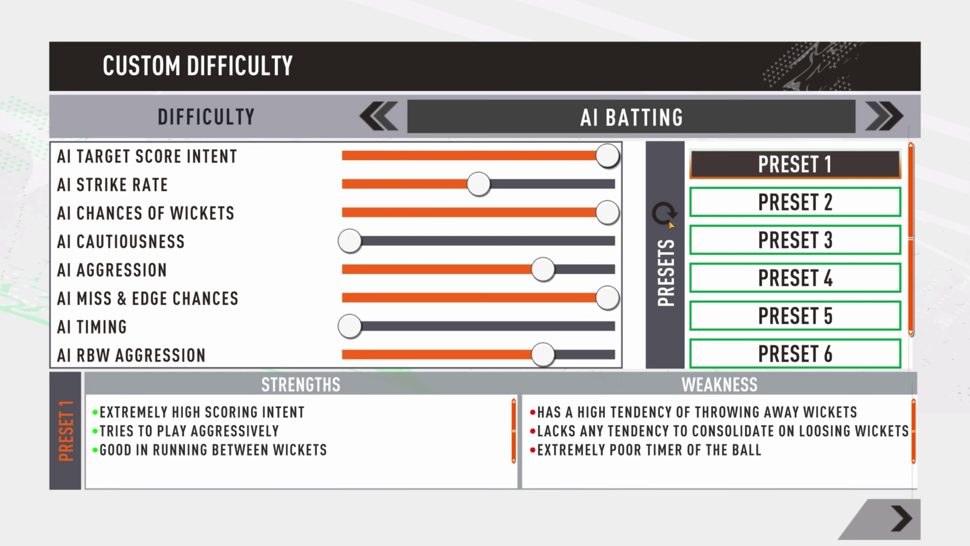
pyautogui.click(669, 217)
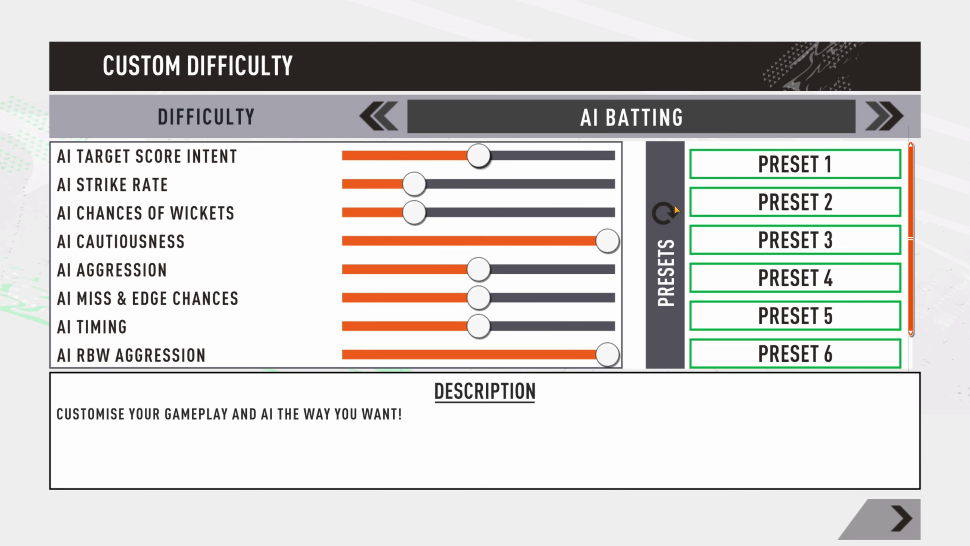
# Preview AI batting Presets 2 through 6, revisit Preset 1, then apply Preset 2
pyautogui.click(788, 200)
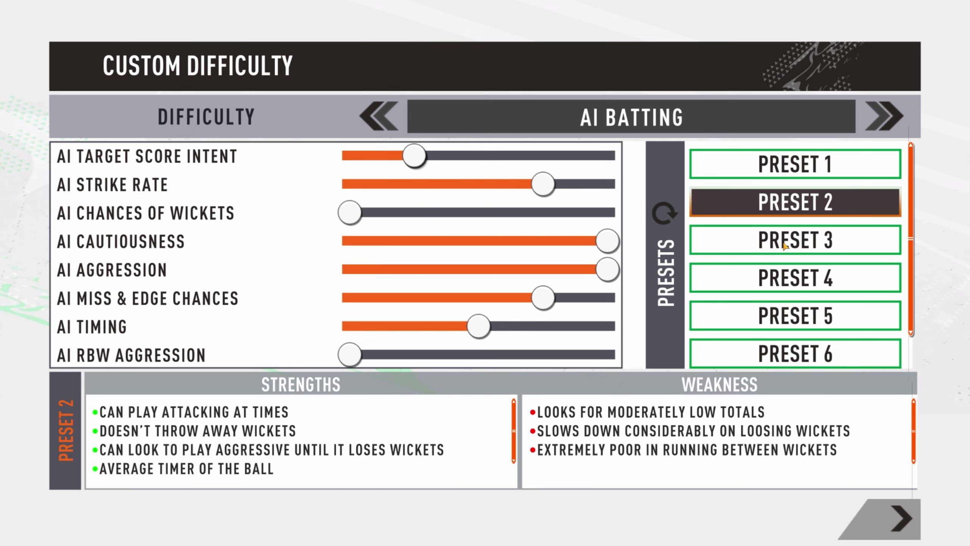
pyautogui.click(785, 240)
pyautogui.click(787, 286)
pyautogui.click(788, 321)
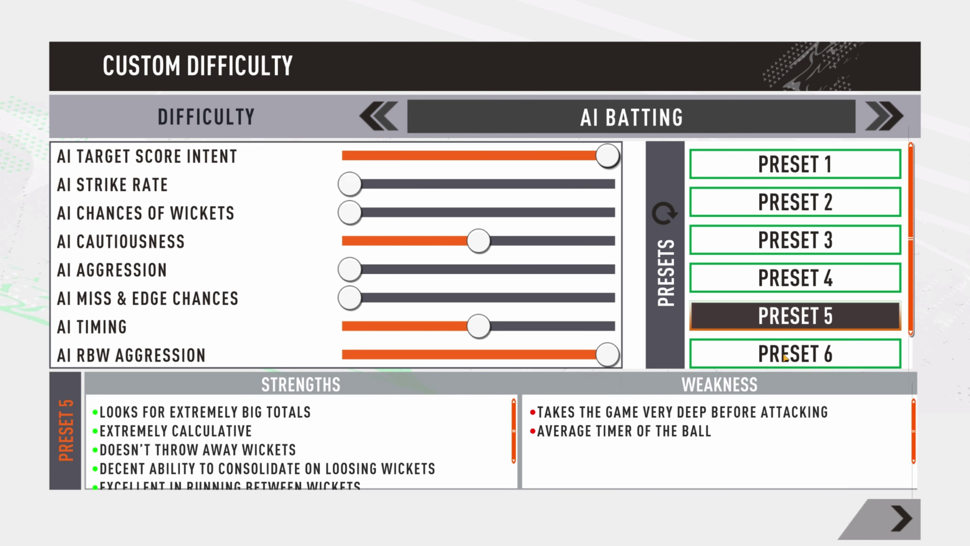
pyautogui.click(787, 357)
pyautogui.click(819, 173)
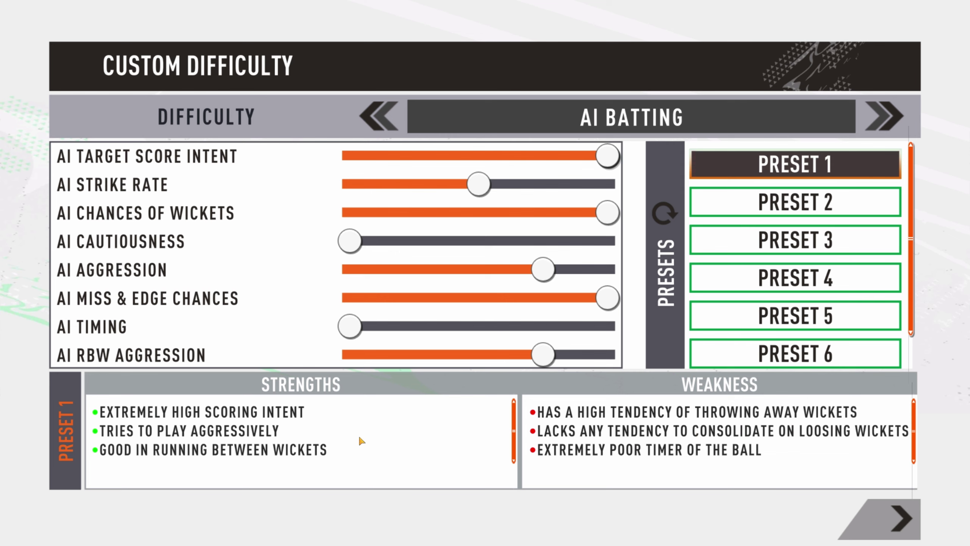
pyautogui.click(820, 200)
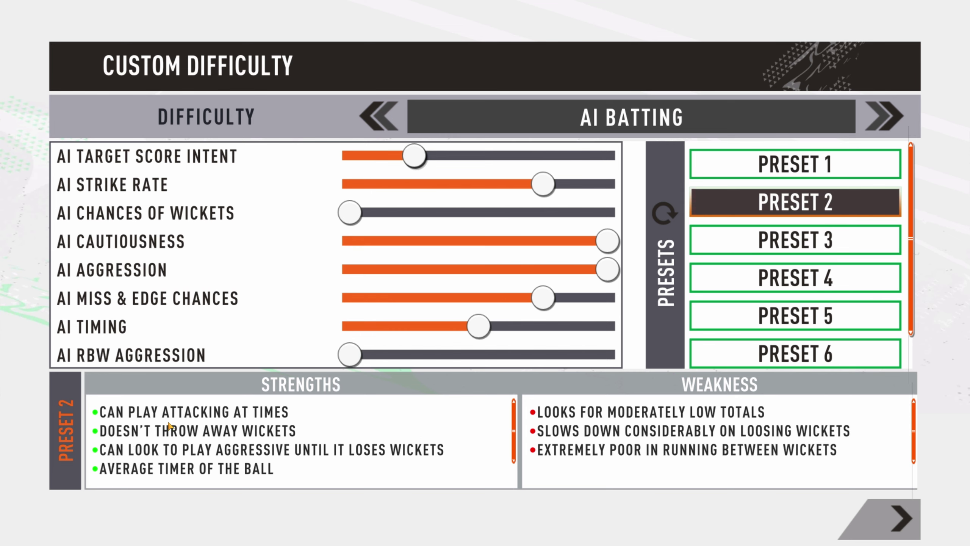